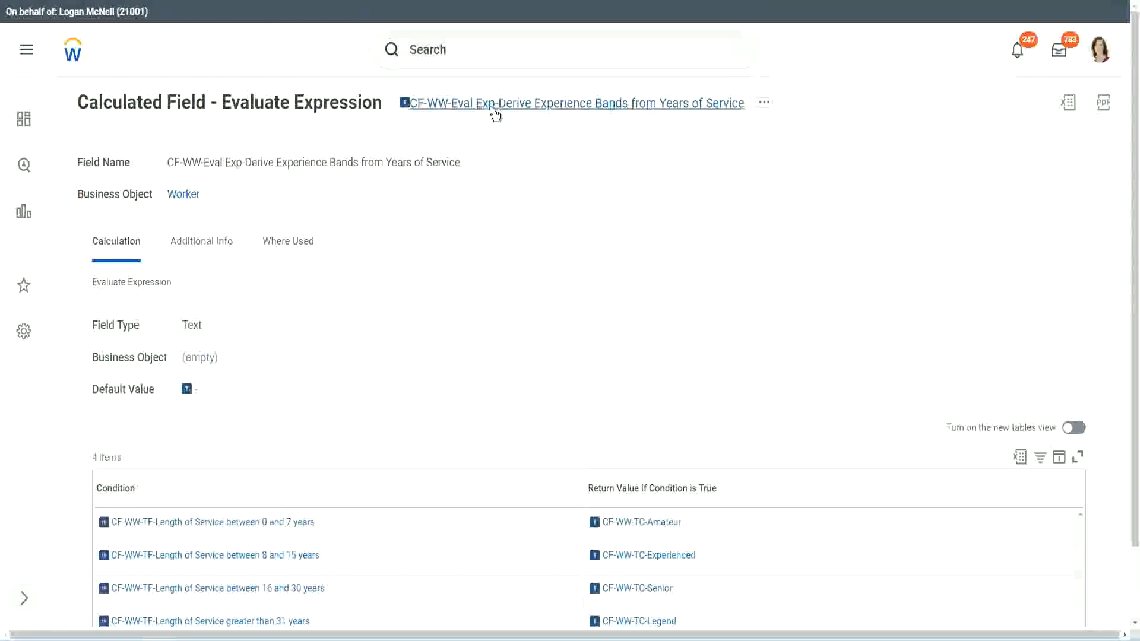
Copy the name of the displayed Evaluate Expression calculated field
right_click(495, 110)
click(538, 177)
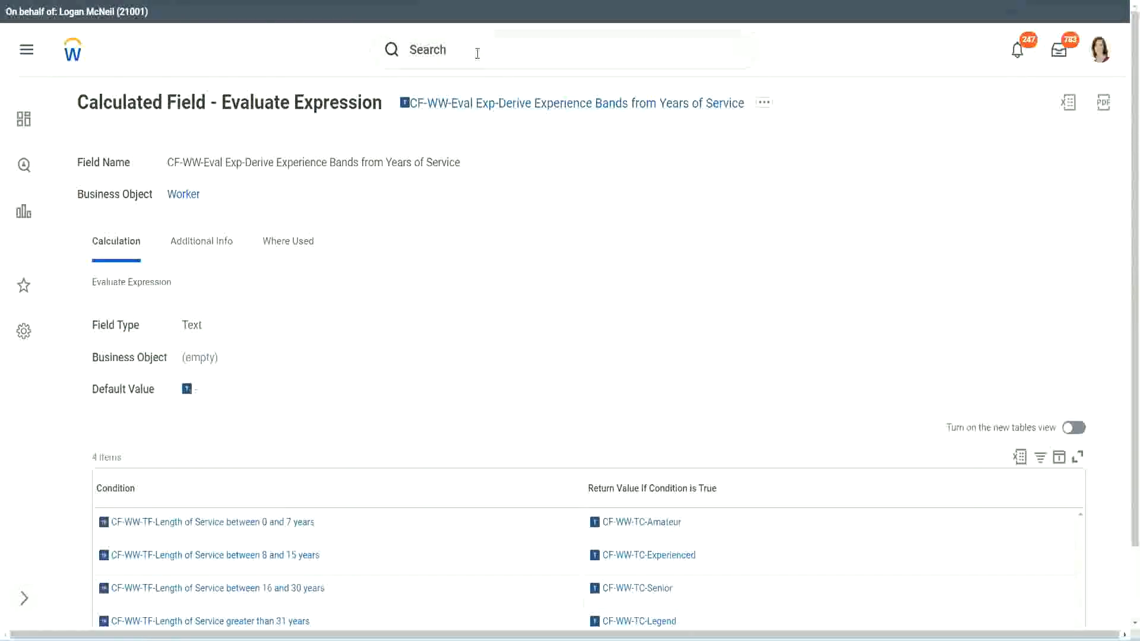
click(478, 54)
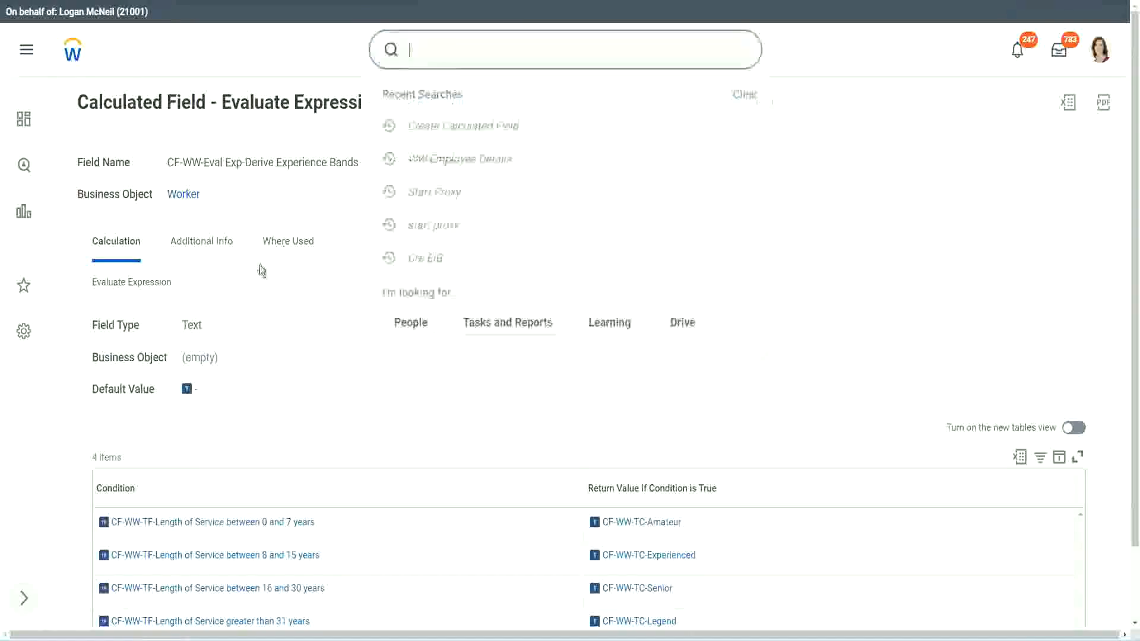
click(807, 133)
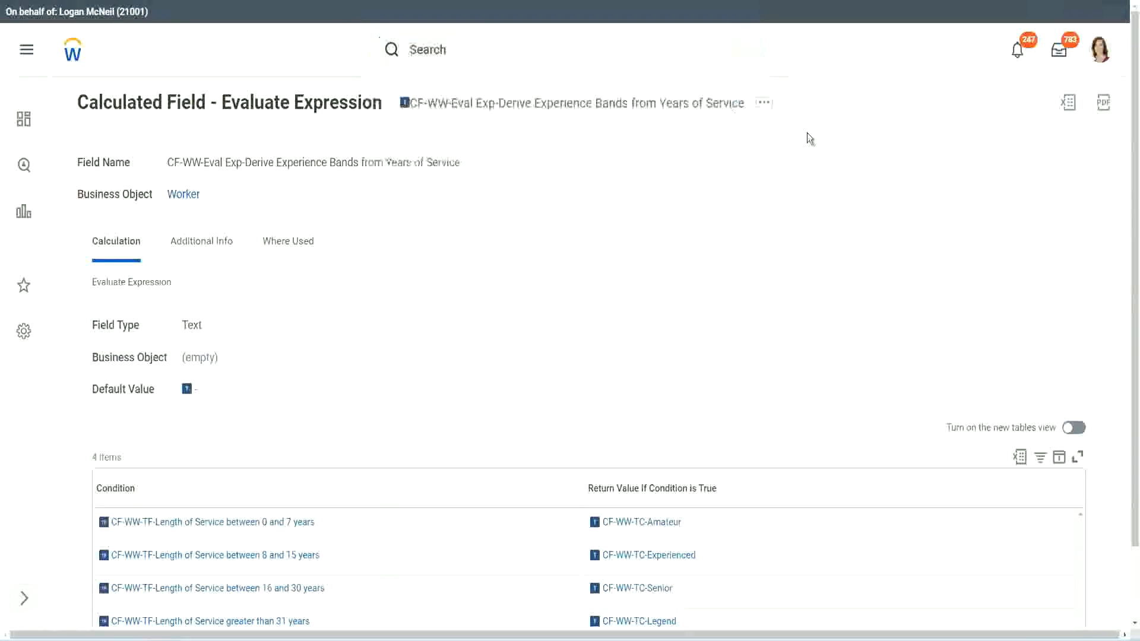
Search for "create calc field" and open the Create Calculated Field task
click(450, 45)
text(cre)
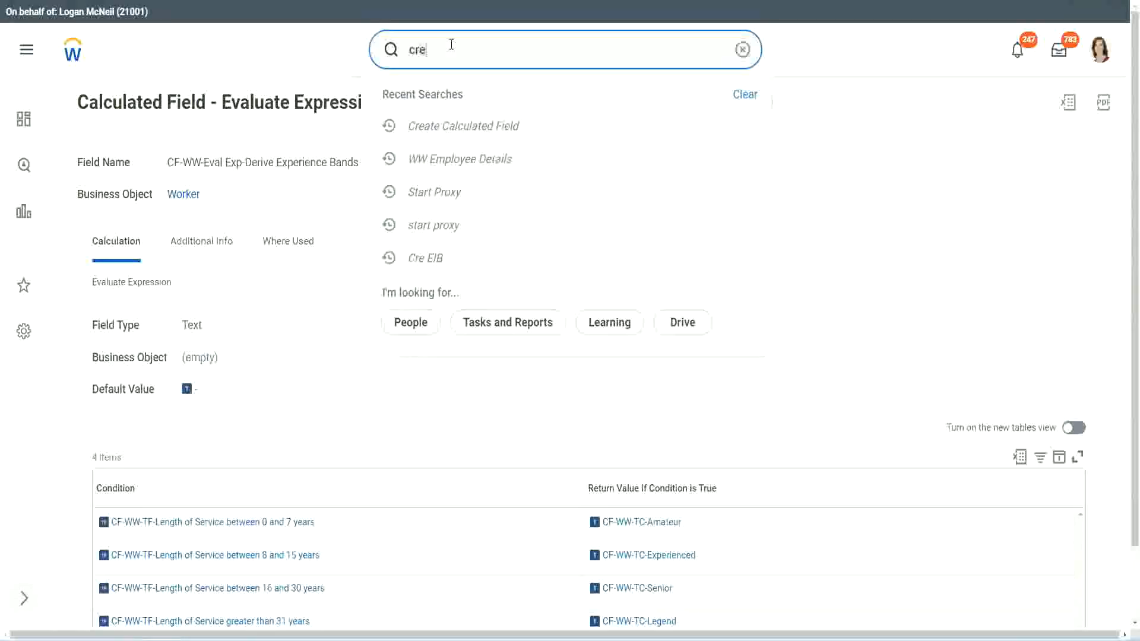
text(ate calc field)
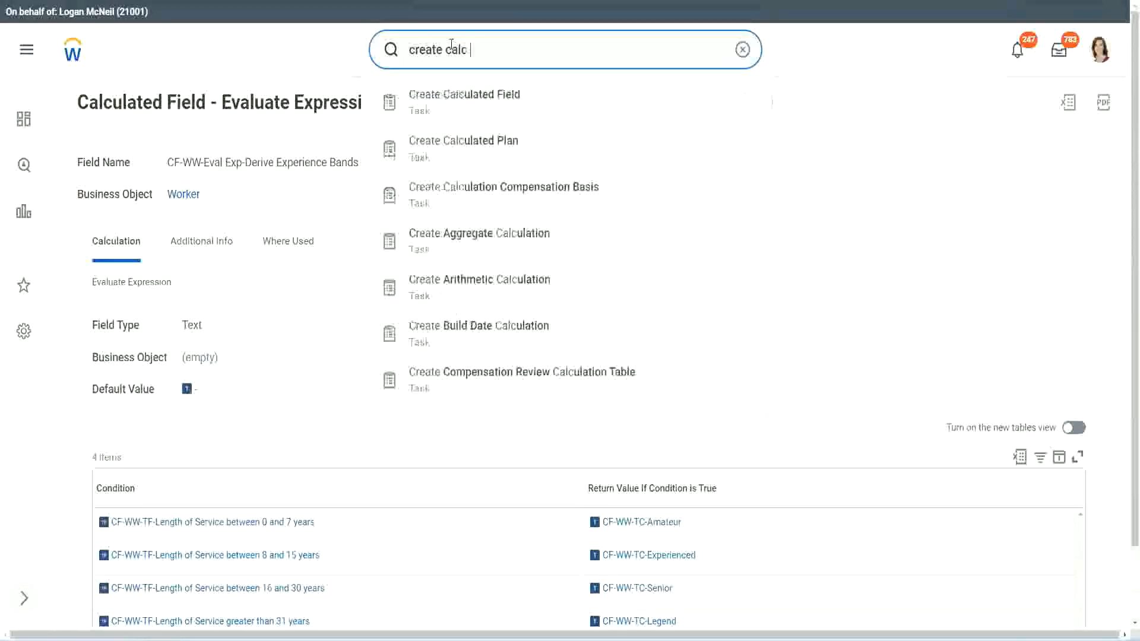
click(475, 111)
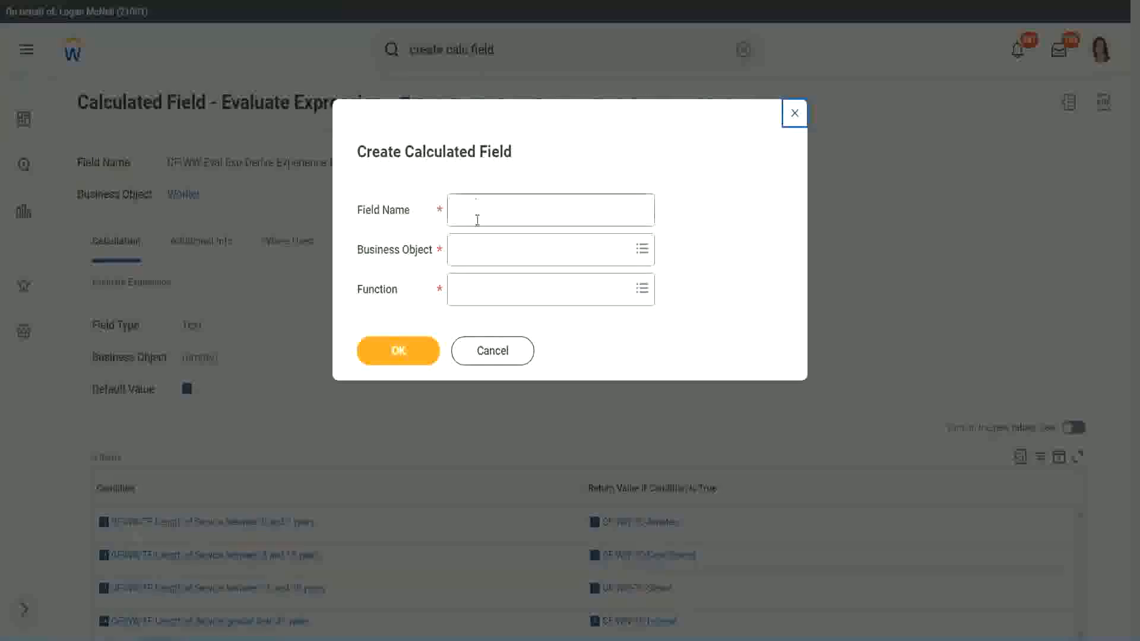
Name the new calculated field "CF-WW-LRB-Identify Experience Bands from years of Service"
click(478, 219)
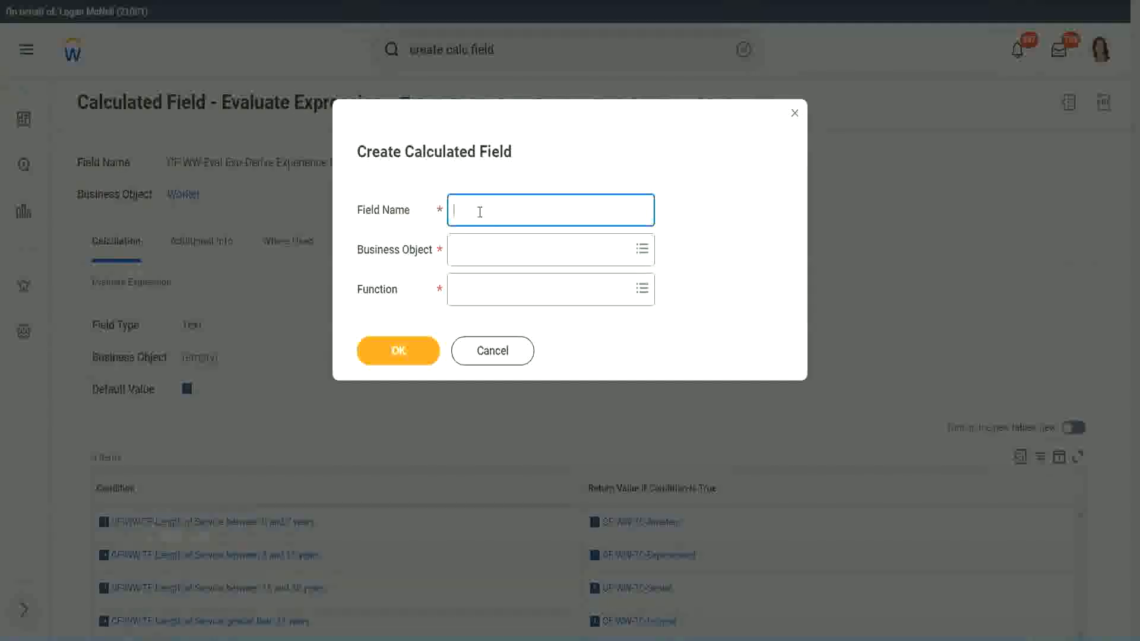
text(CF-WW-LRB-Identify Exe)
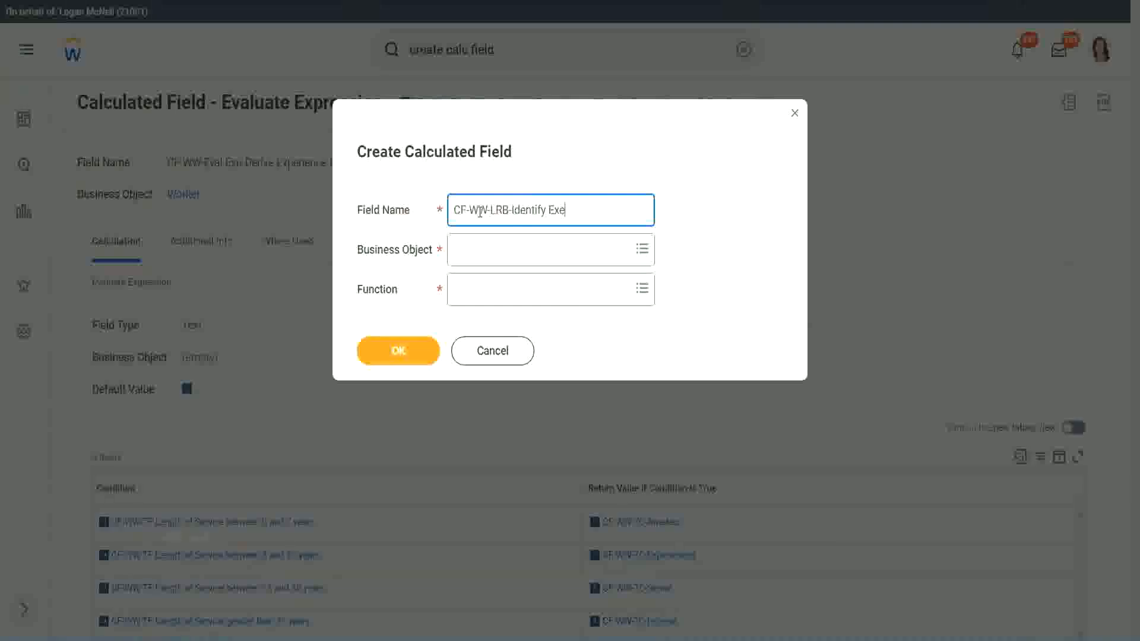
key(BackSpace)
text(periende)
key(BackSpace)
key(BackSpace)
text(ce Bands (rom)
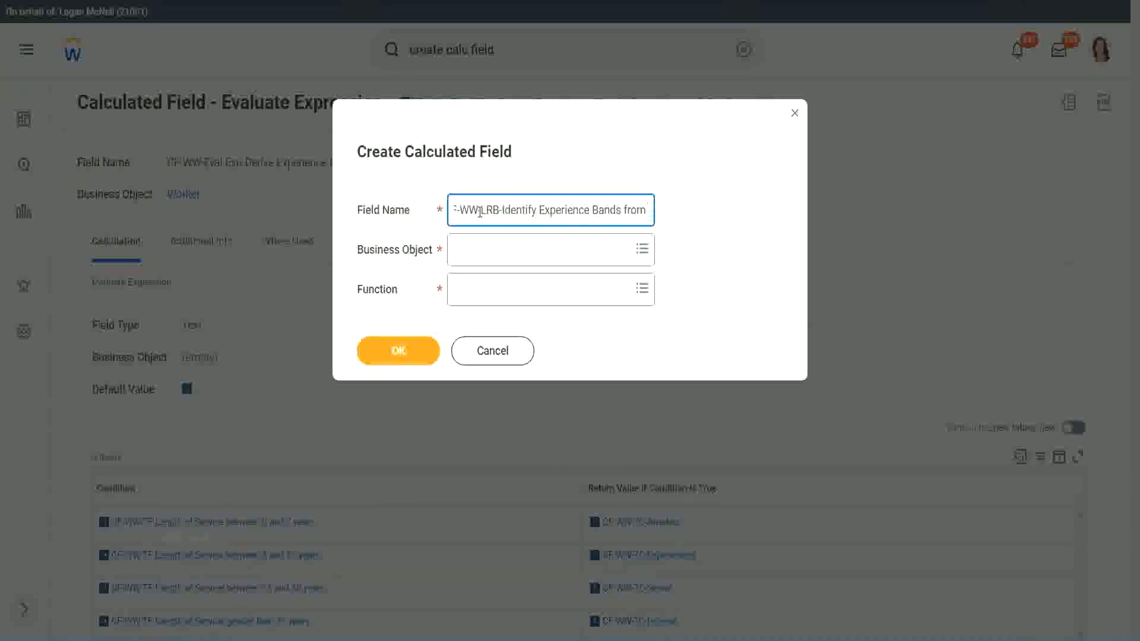
text( years of Service)
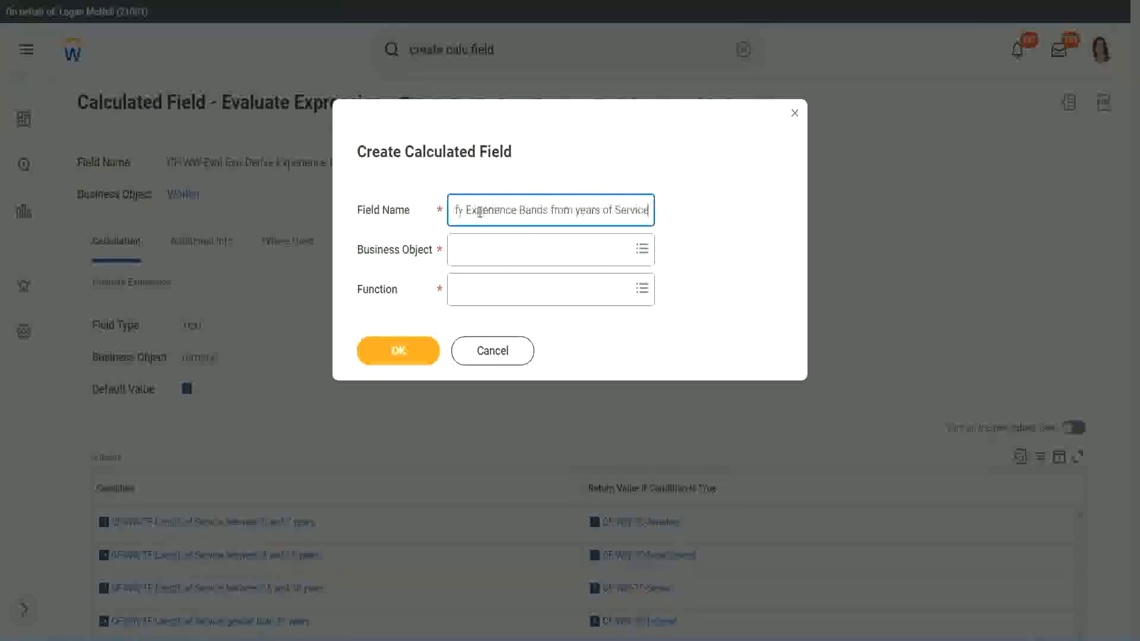
Set the business object to Worker and the function to Lookup Range Band, and confirm the new field's basic details
key(Tab)
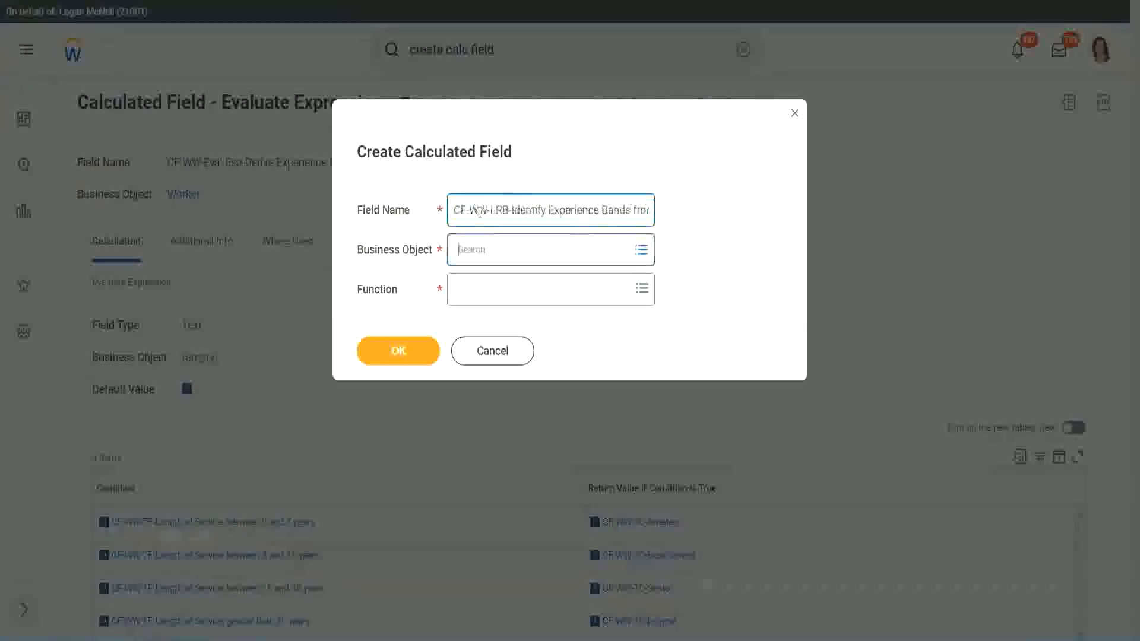
text(wor)
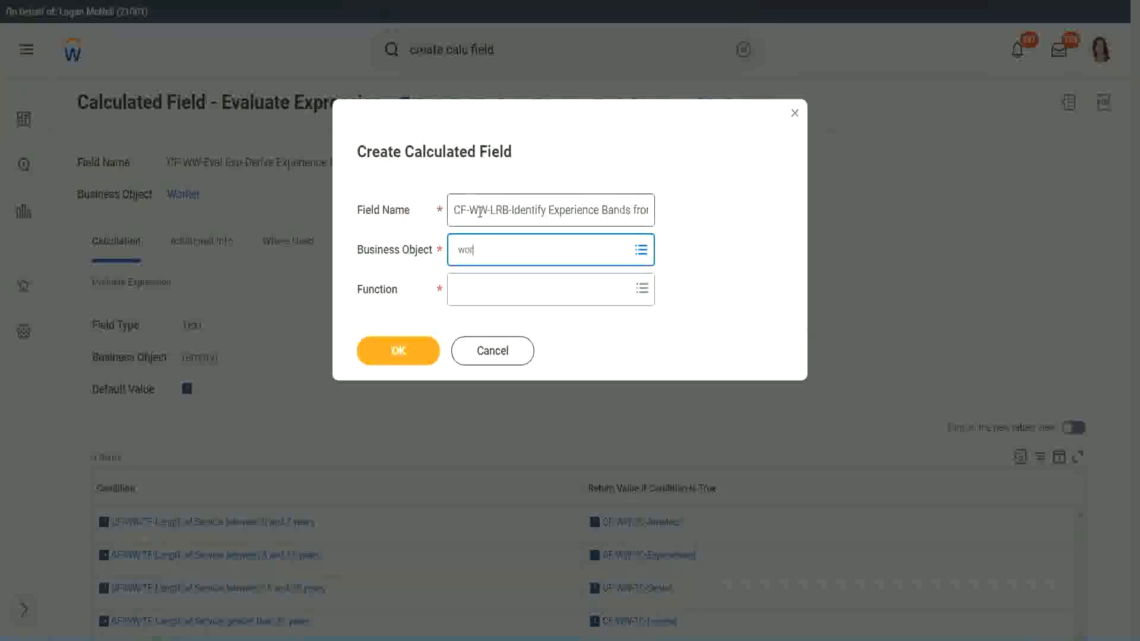
text(ker)
key(Return)
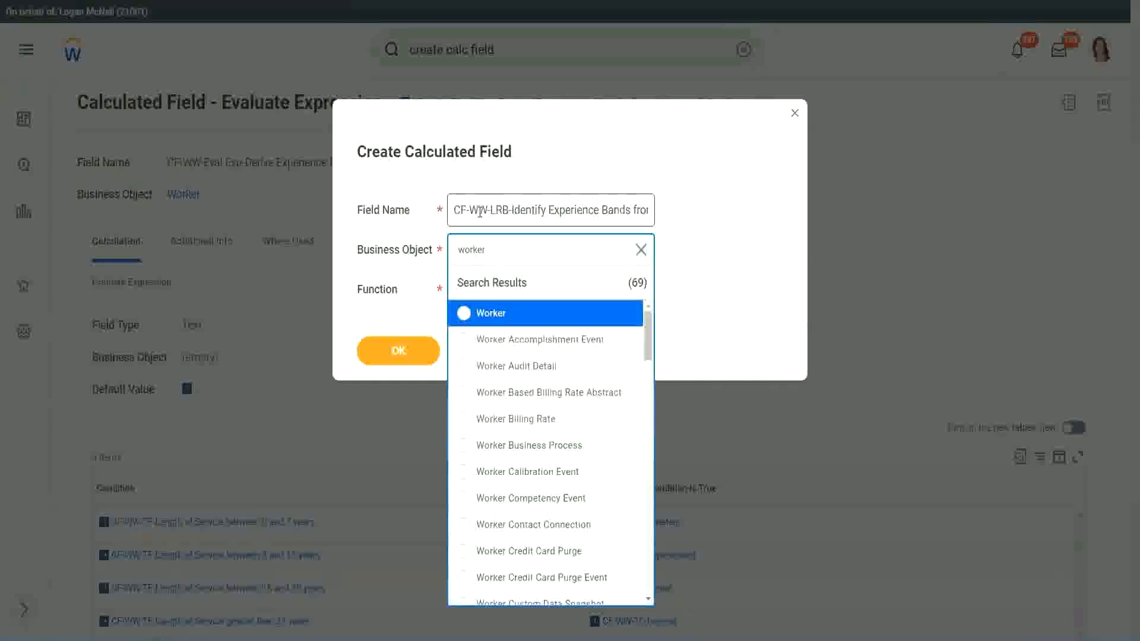
key(Return)
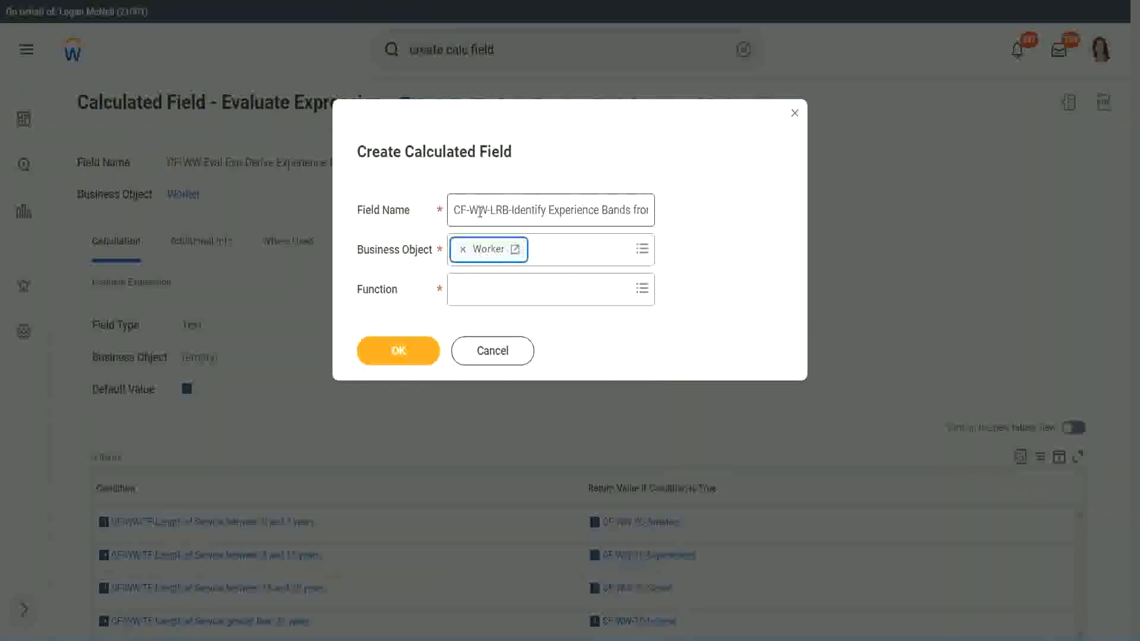
key(Tab)
text(lrb)
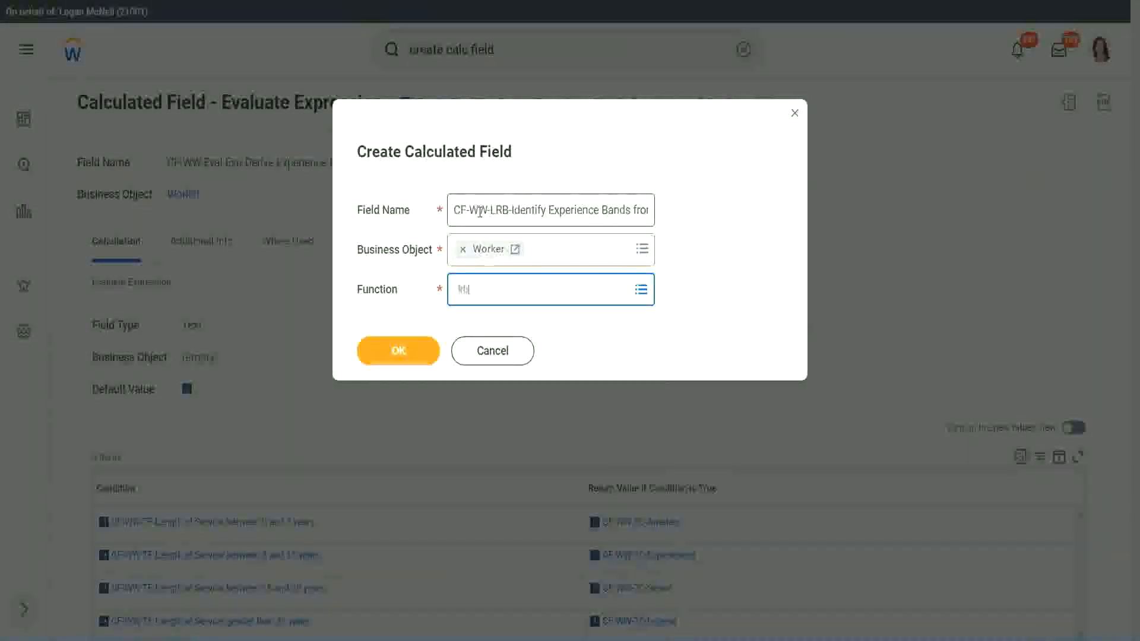
key(Return)
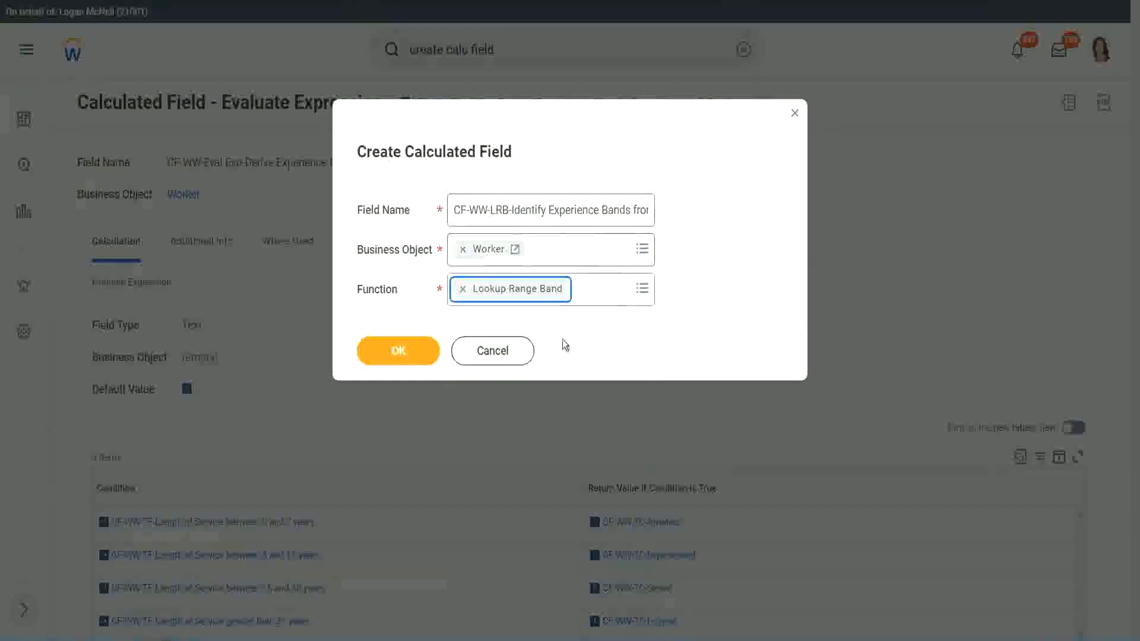
click(408, 361)
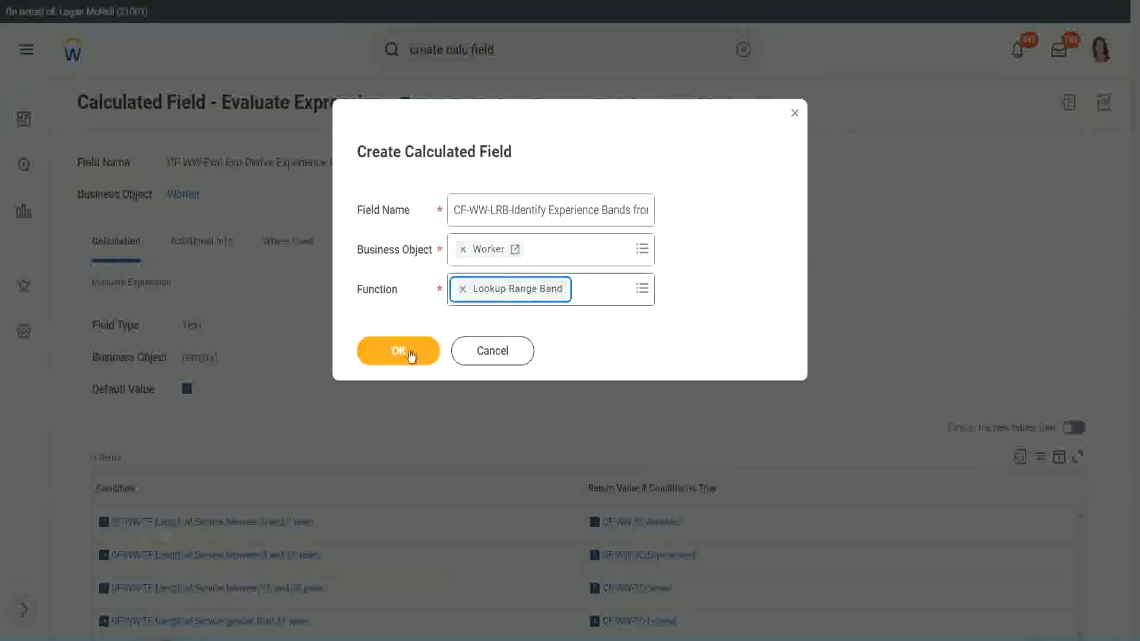
click(408, 352)
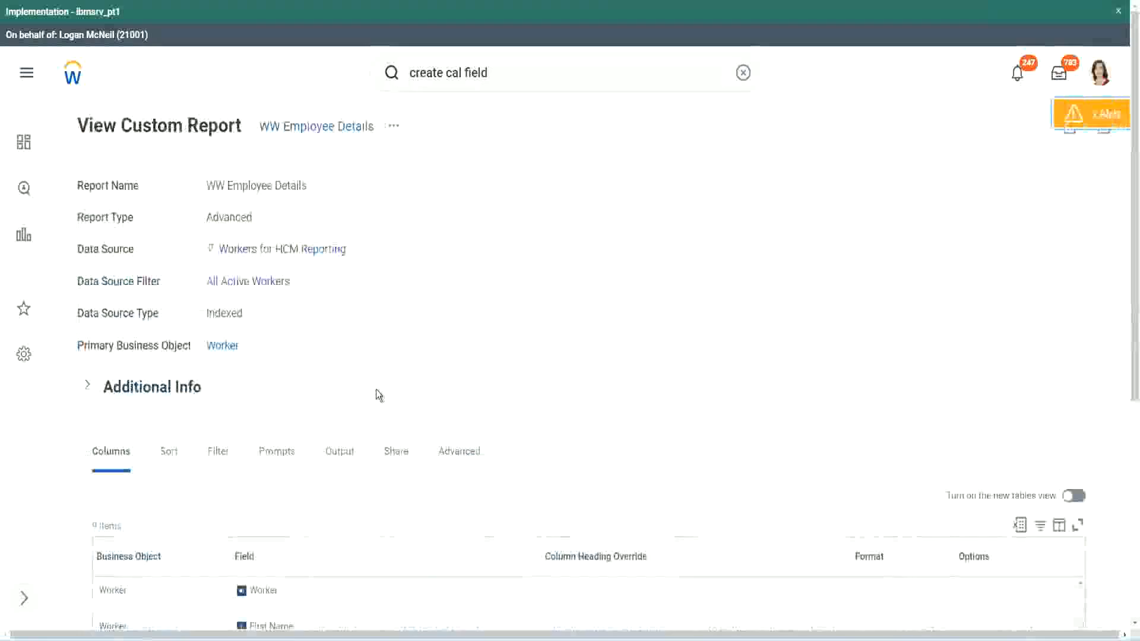
Copy the name CF-WW-Convert Text To Number-Number of Years from Length of Service from the report definition's columns and set it as the Source Field
scroll(381, 389, down, 5)
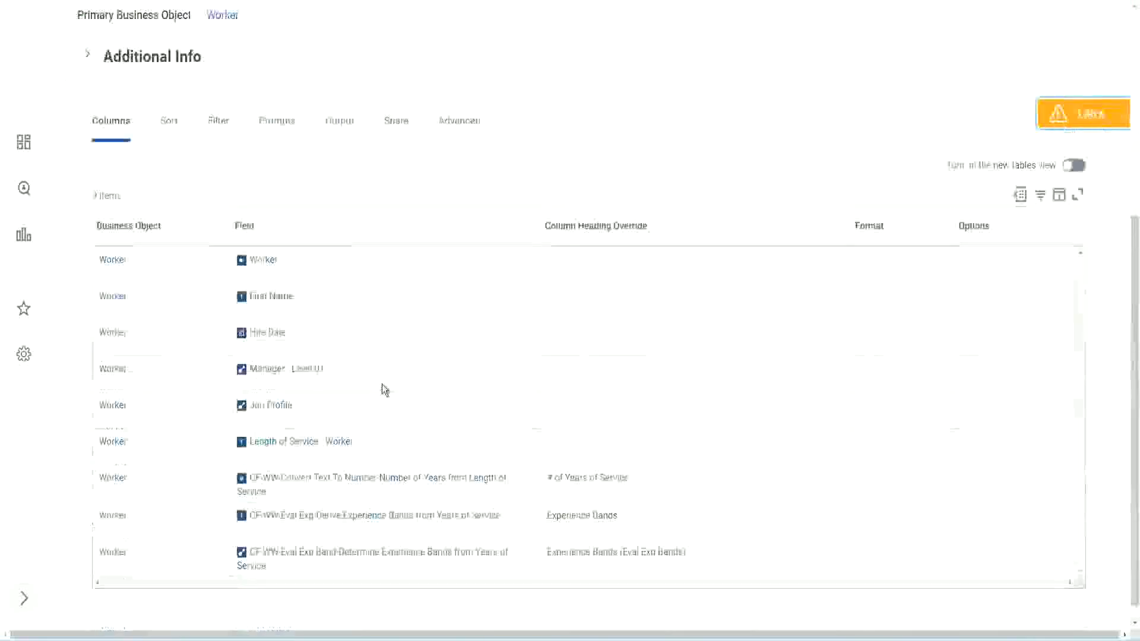
right_click(360, 464)
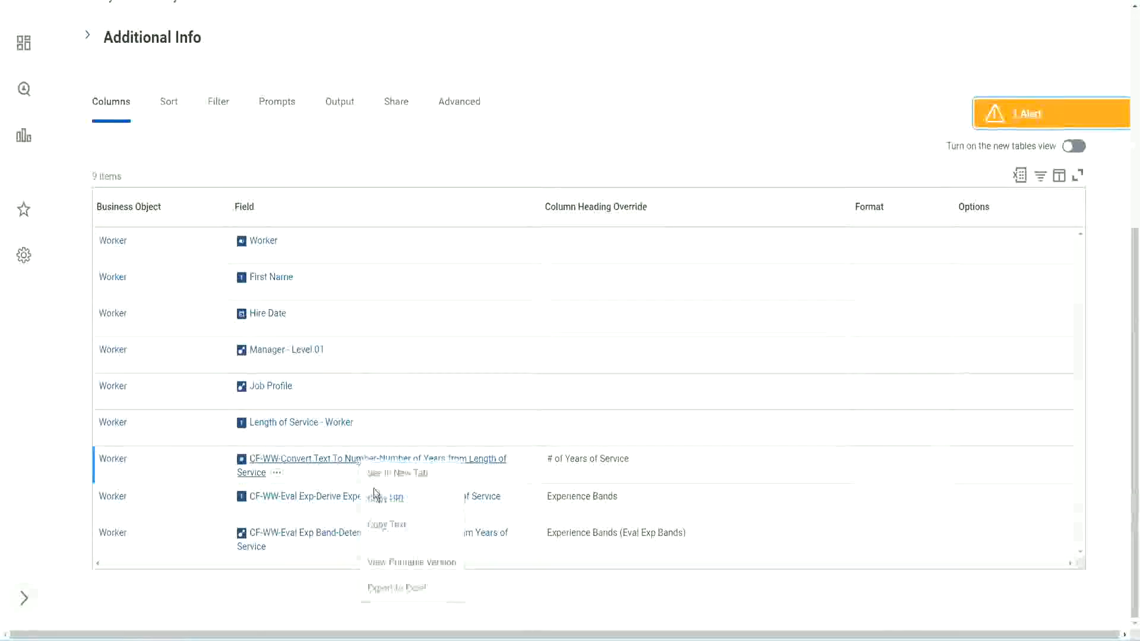
click(391, 527)
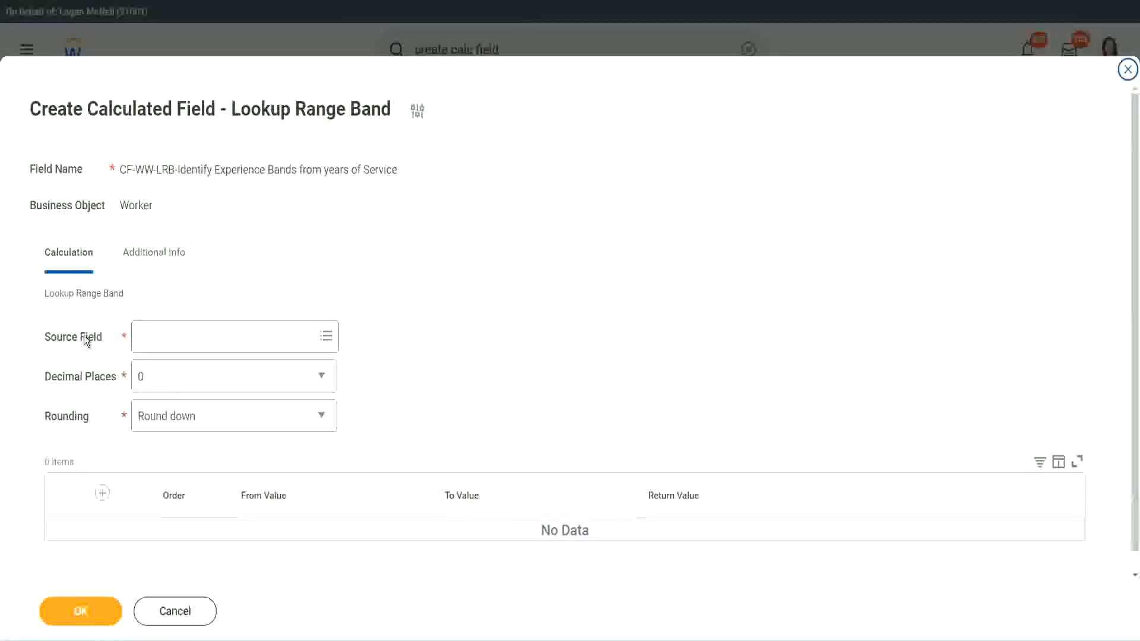
click(177, 338)
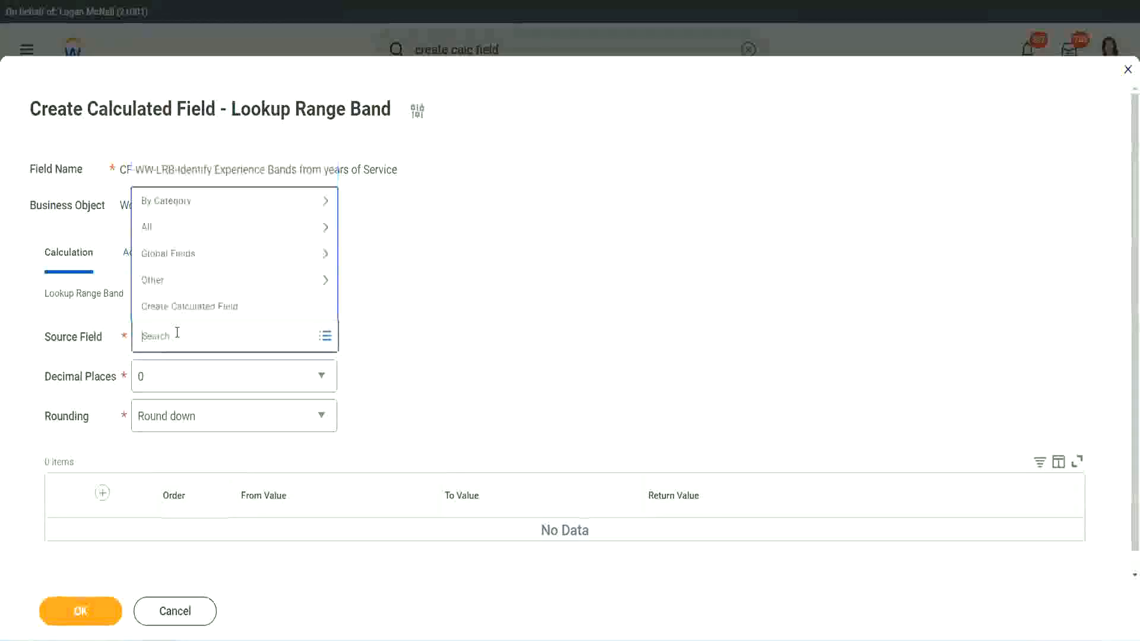
key(ctrl+v)
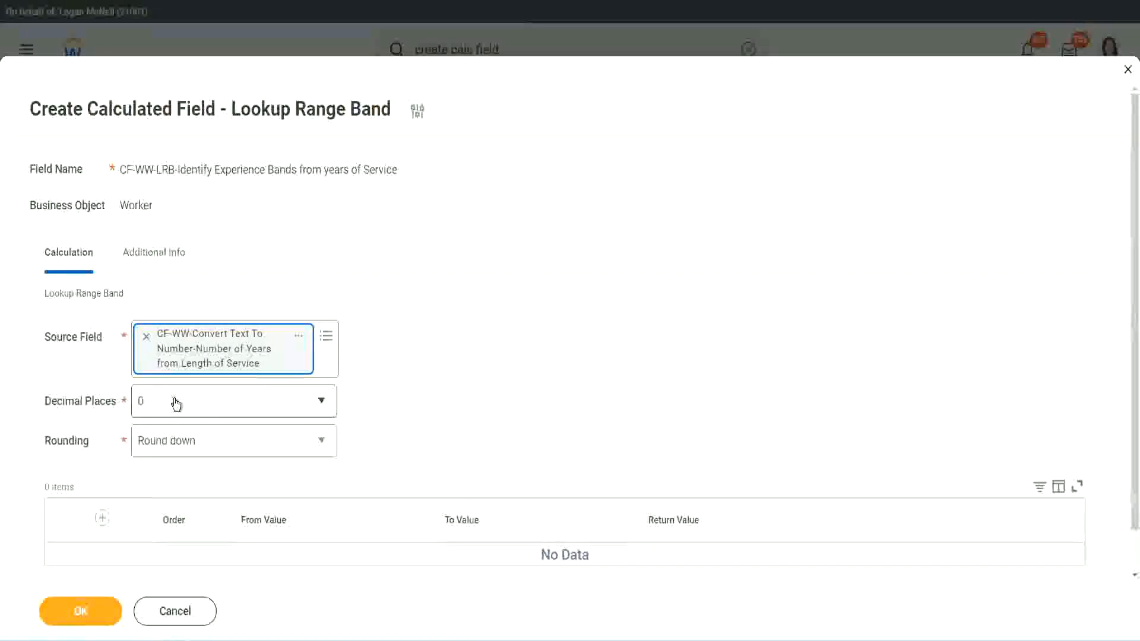
Review the Decimal Places and Rounding options, keep 0 decimal places, and set Rounding to Round
click(223, 408)
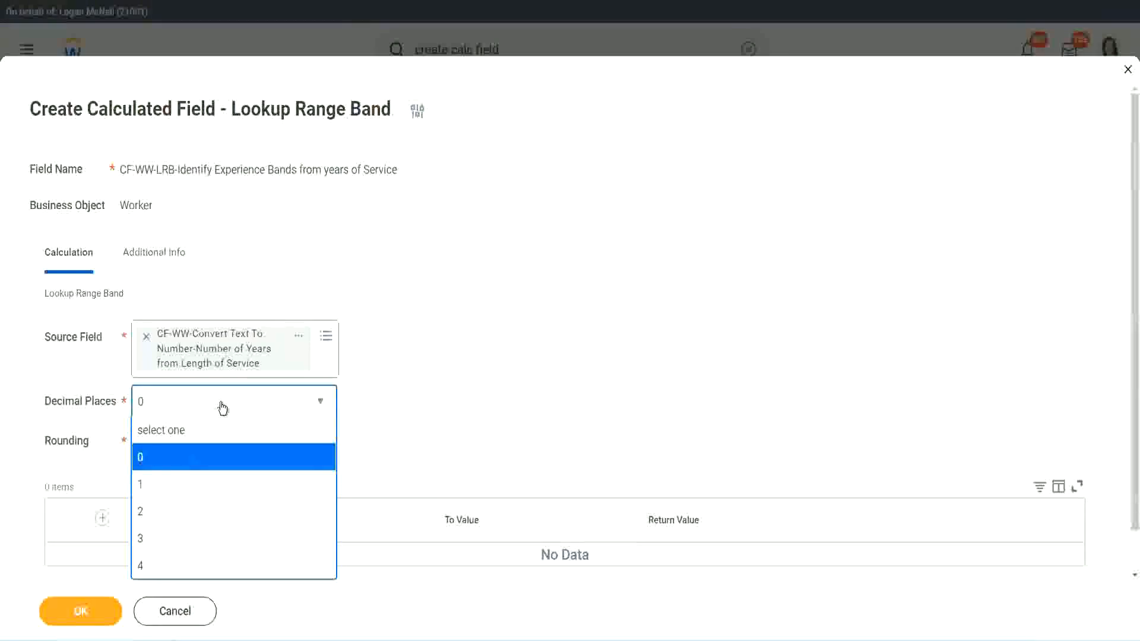
click(444, 391)
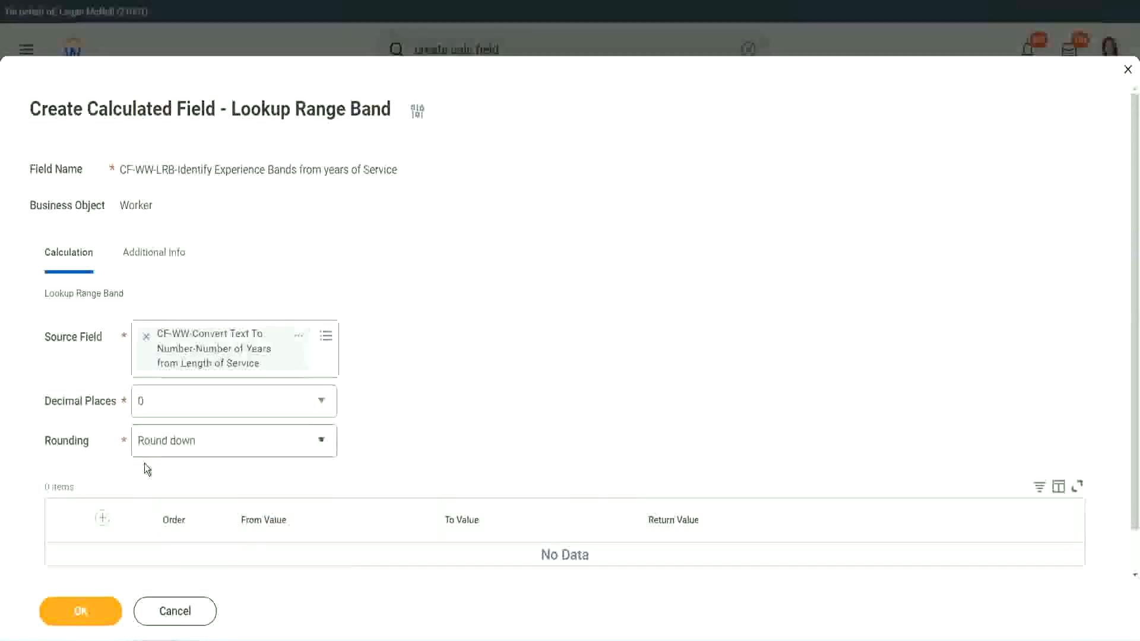
click(183, 444)
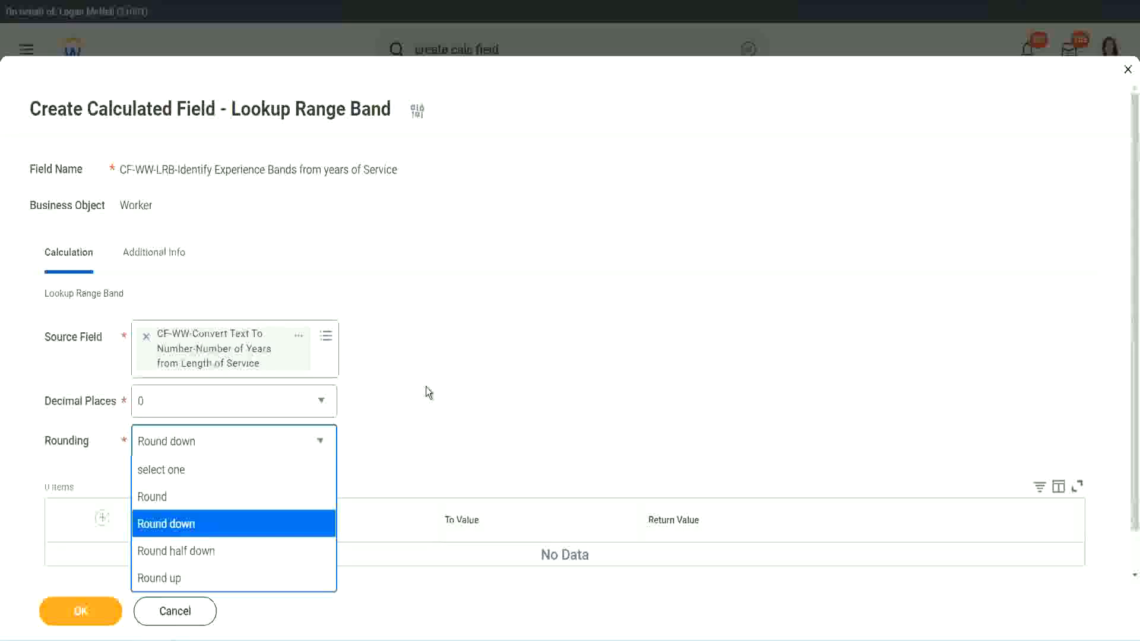
click(401, 437)
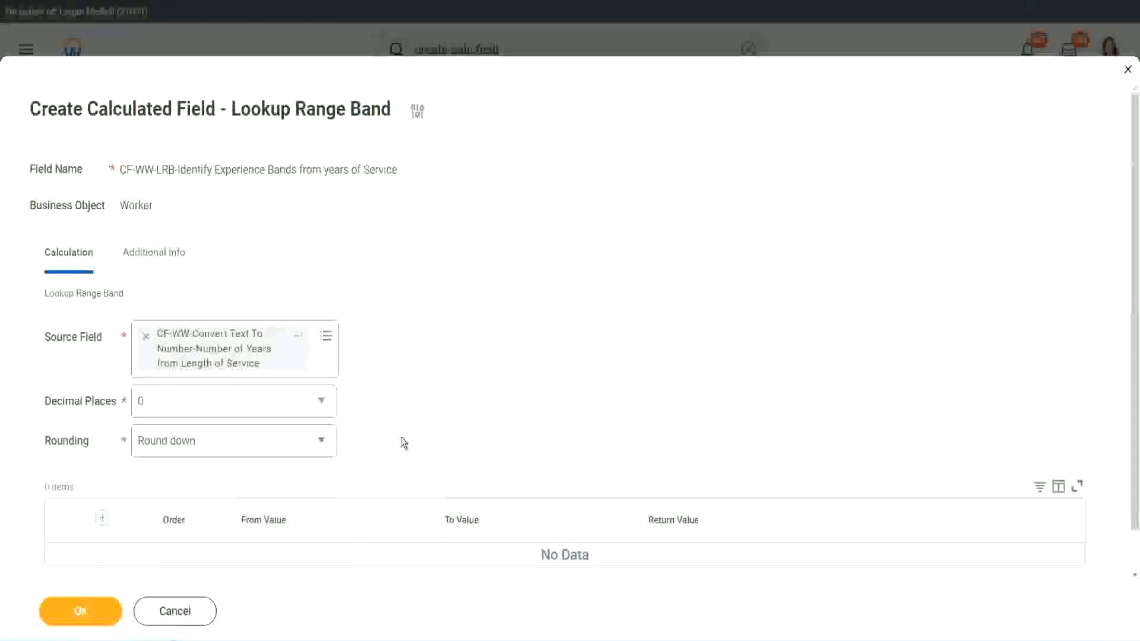
click(194, 447)
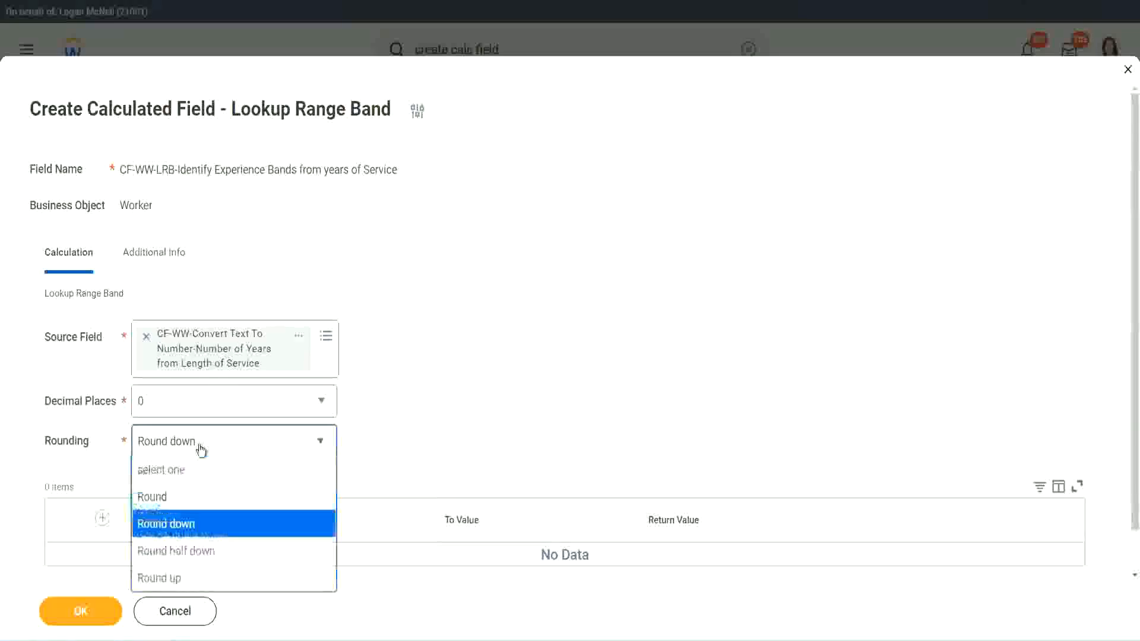
click(190, 499)
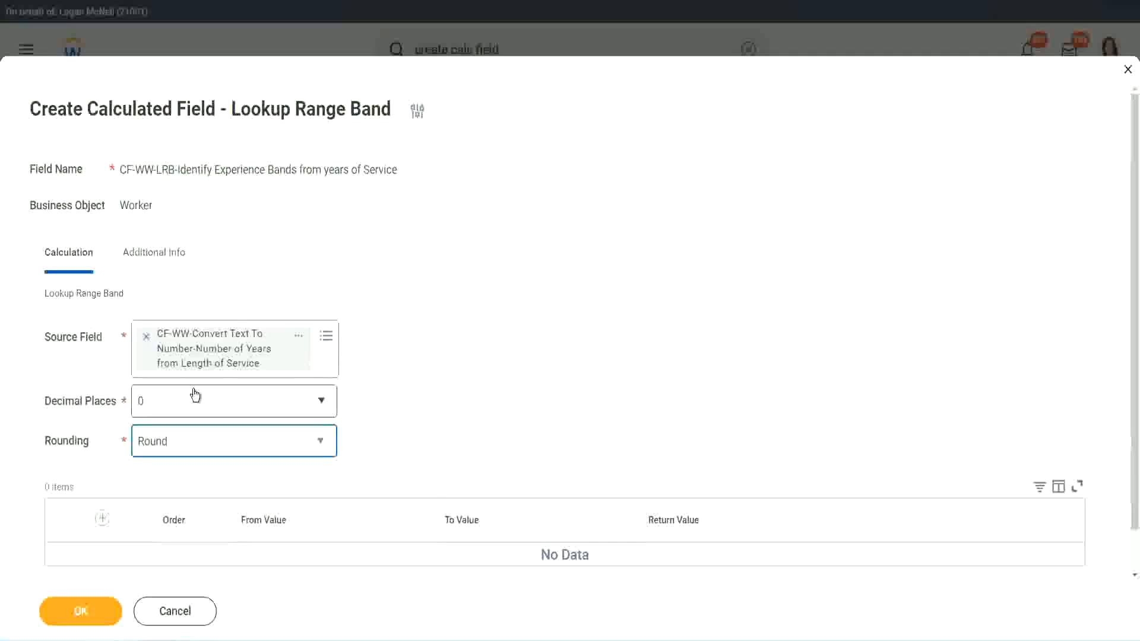
Add the first range band with From Value 0, To Value 7 and Return Value Amateur
click(104, 519)
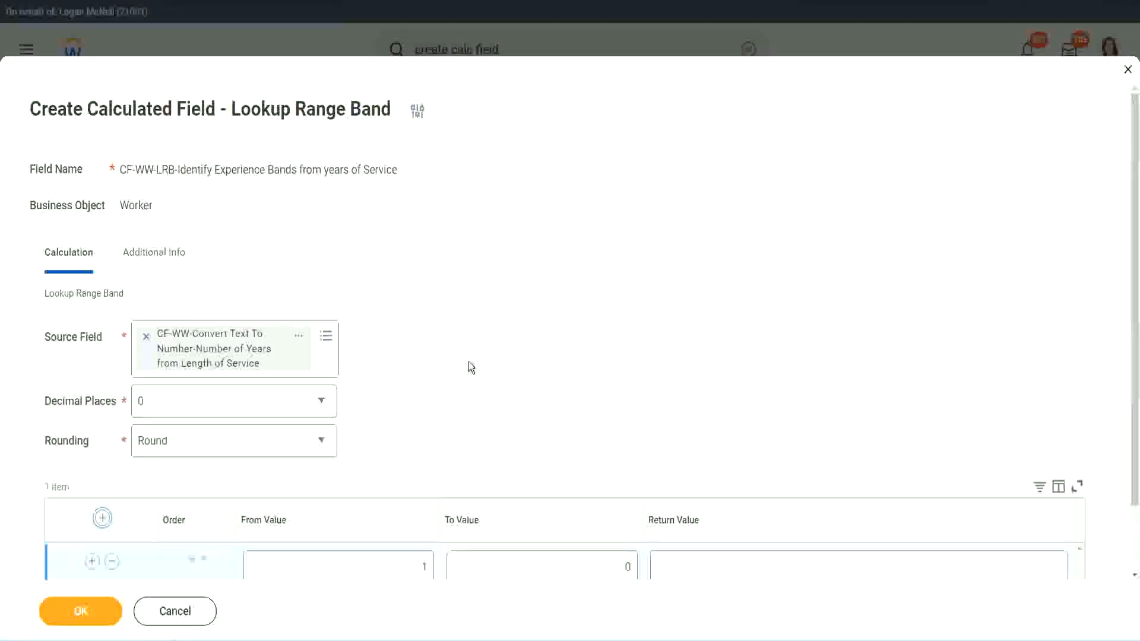
scroll(469, 362, down, 2)
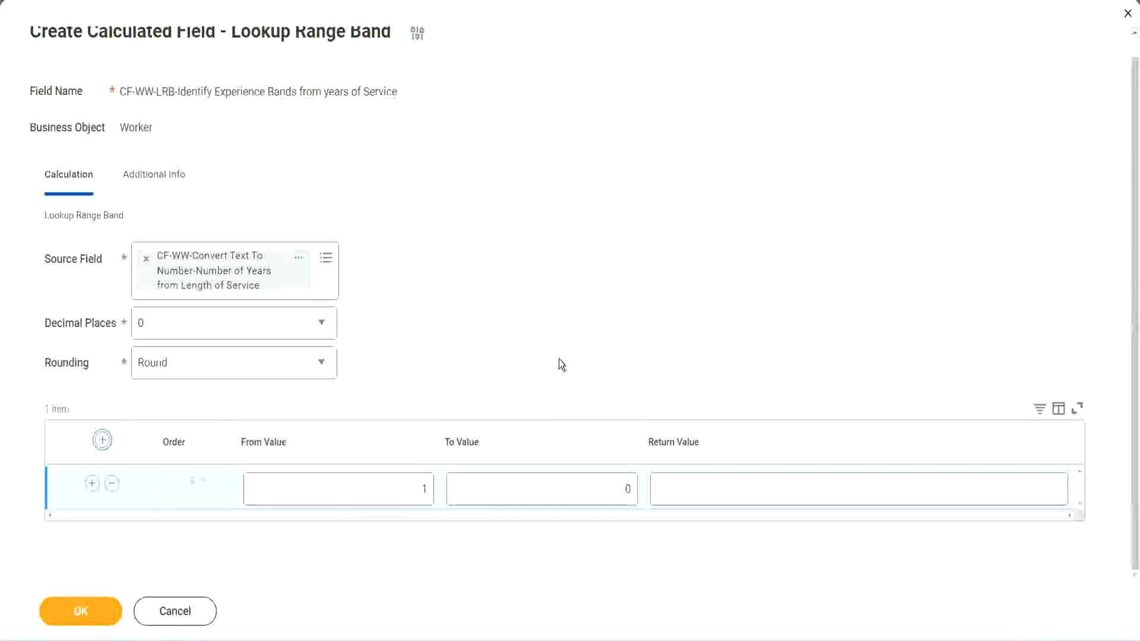
click(416, 493)
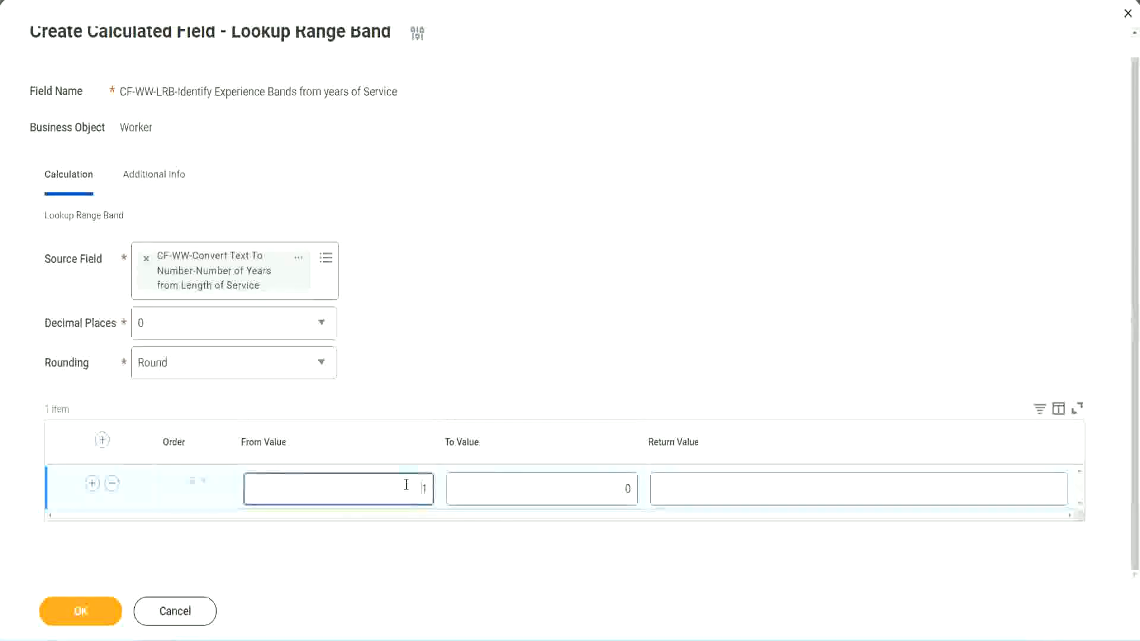
text(0)
key(Tab)
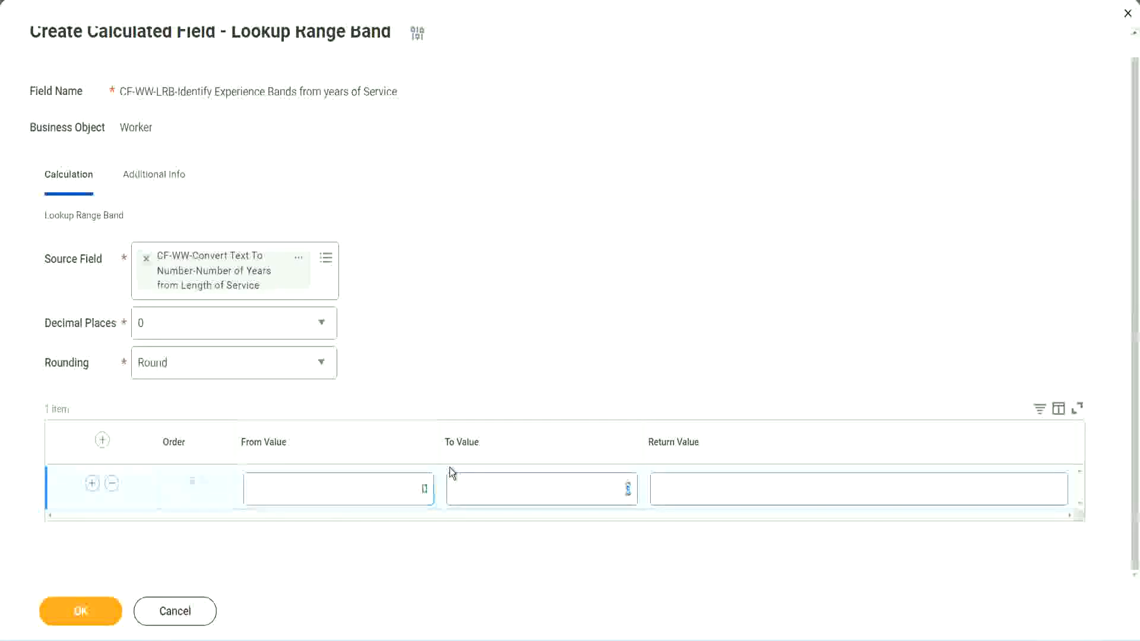
text(7)
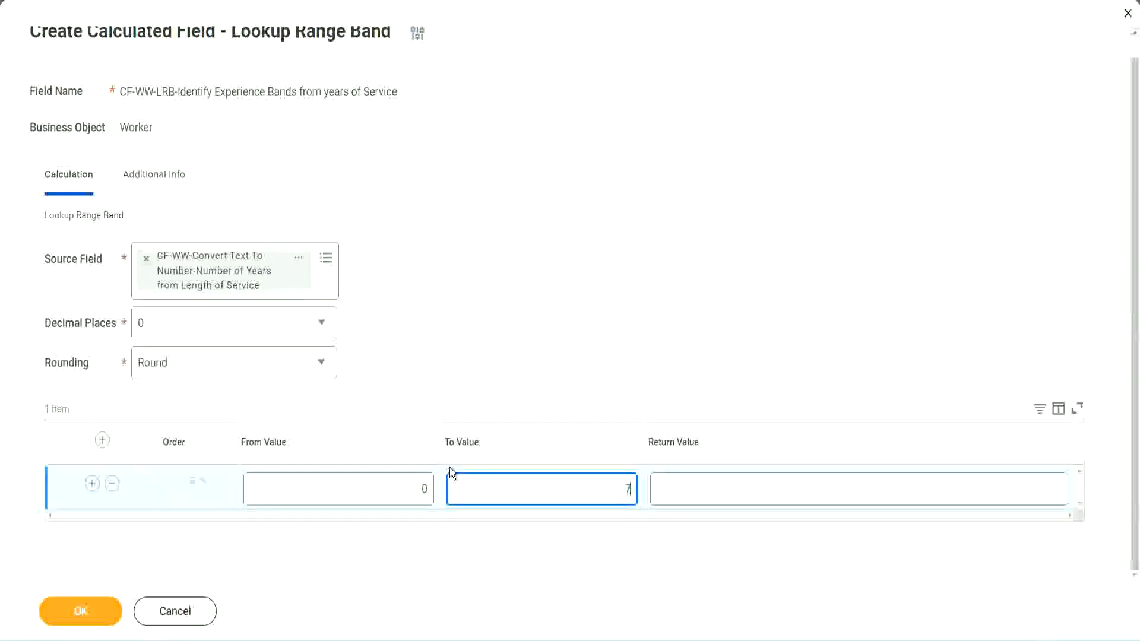
key(Tab)
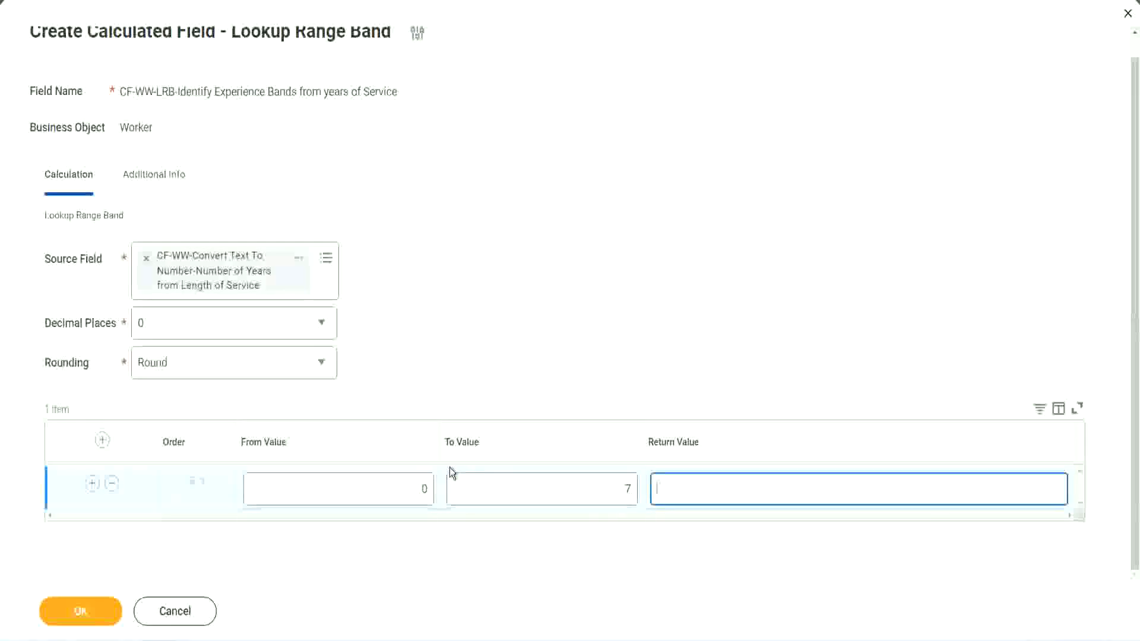
text(Amateur)
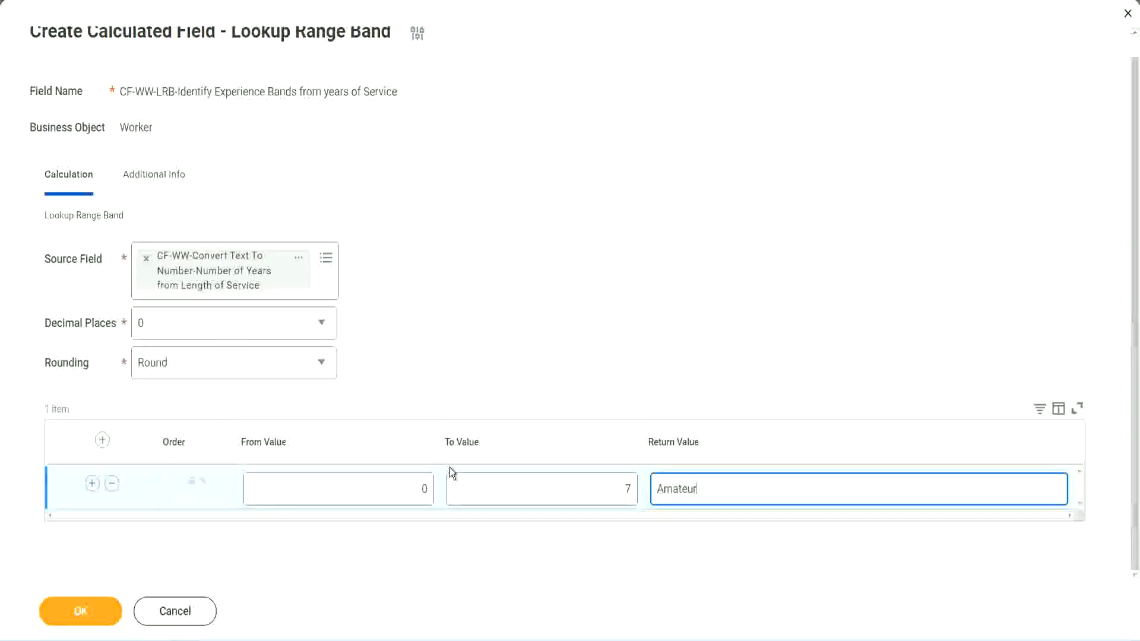
click(394, 488)
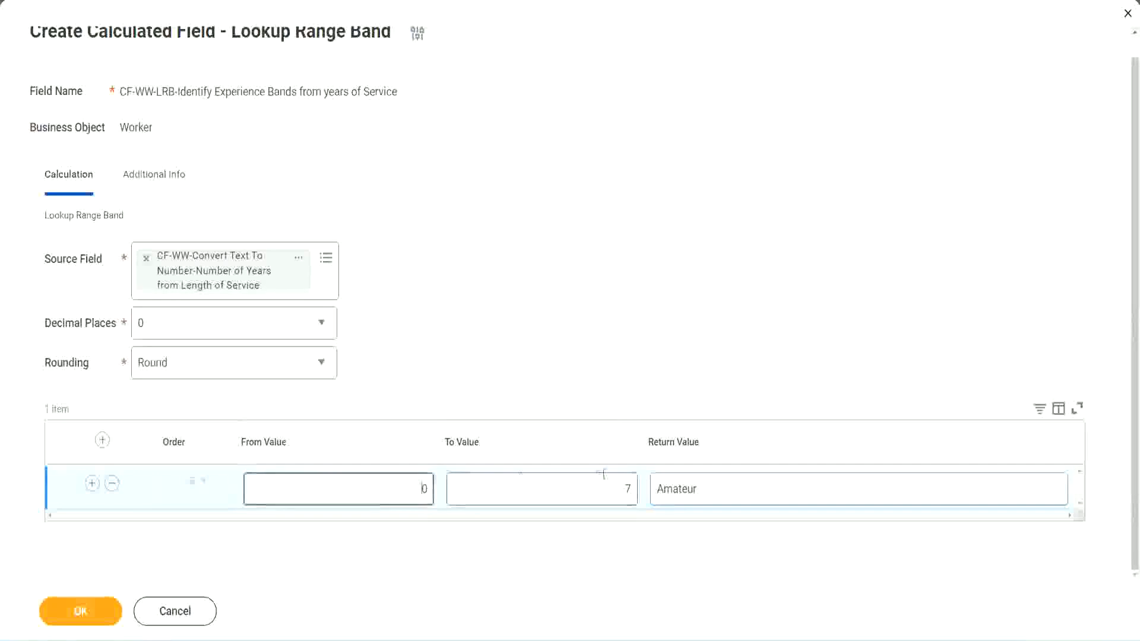
click(617, 481)
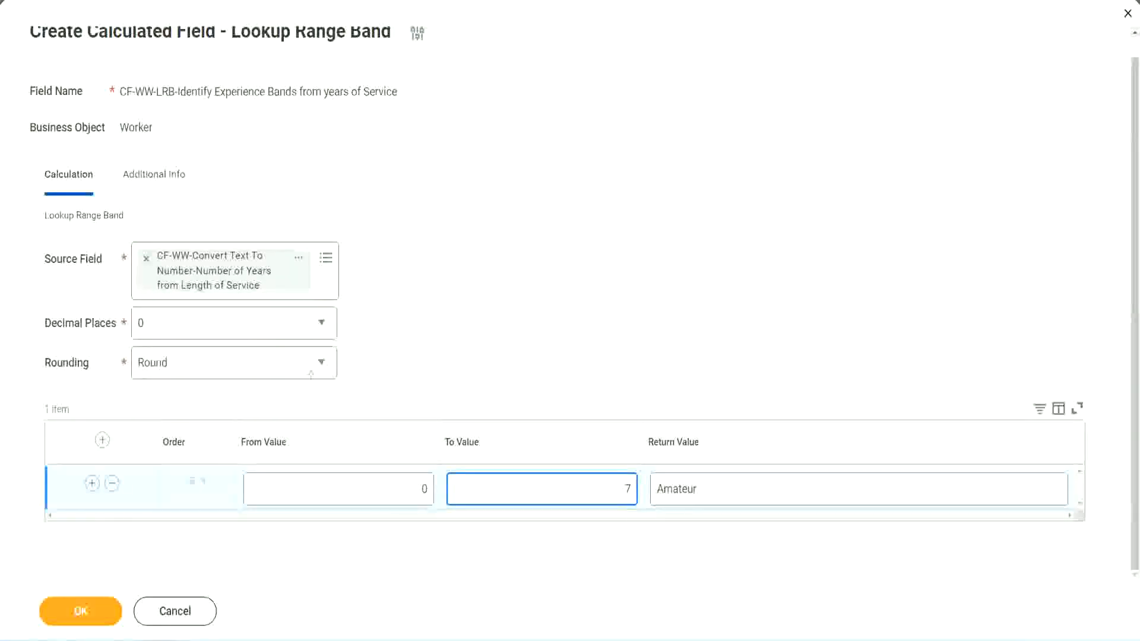
mouse_move(477, 415)
mouse_down()
mouse_move(316, 288)
mouse_move(287, 298)
mouse_up()
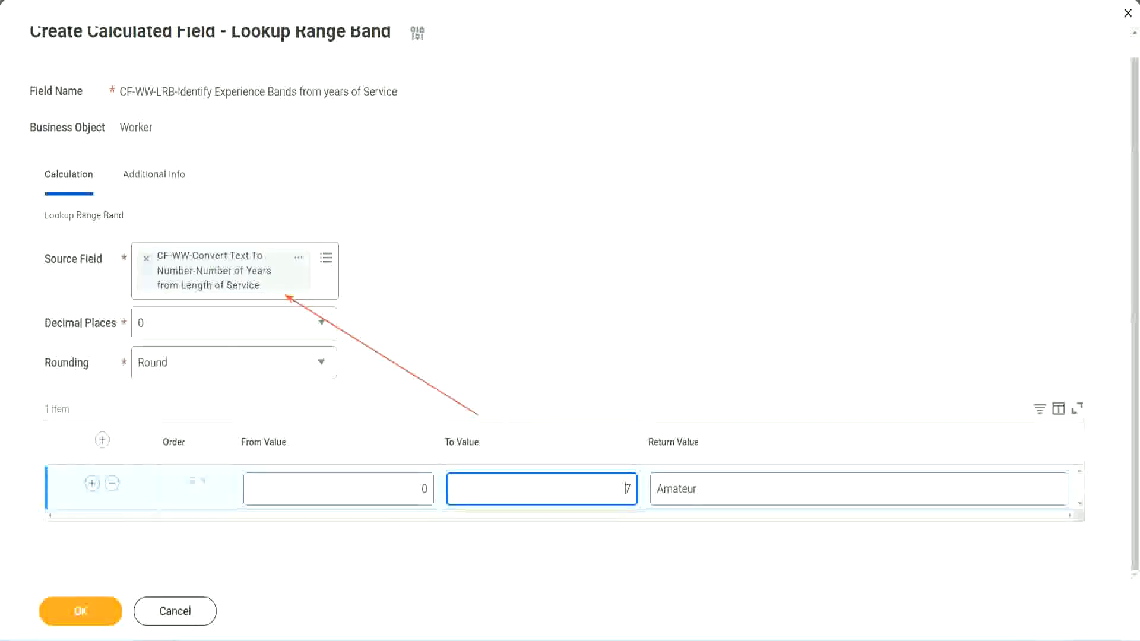
Add a second range band running from 8 to 15 with the Return Value Experienced
click(92, 483)
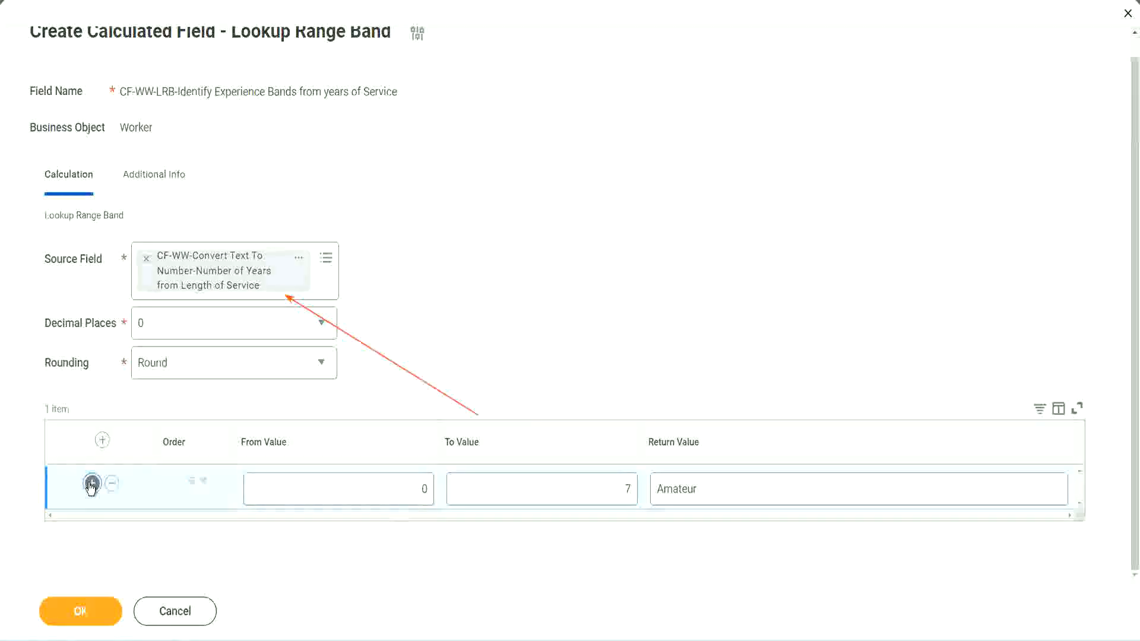
double_click(424, 533)
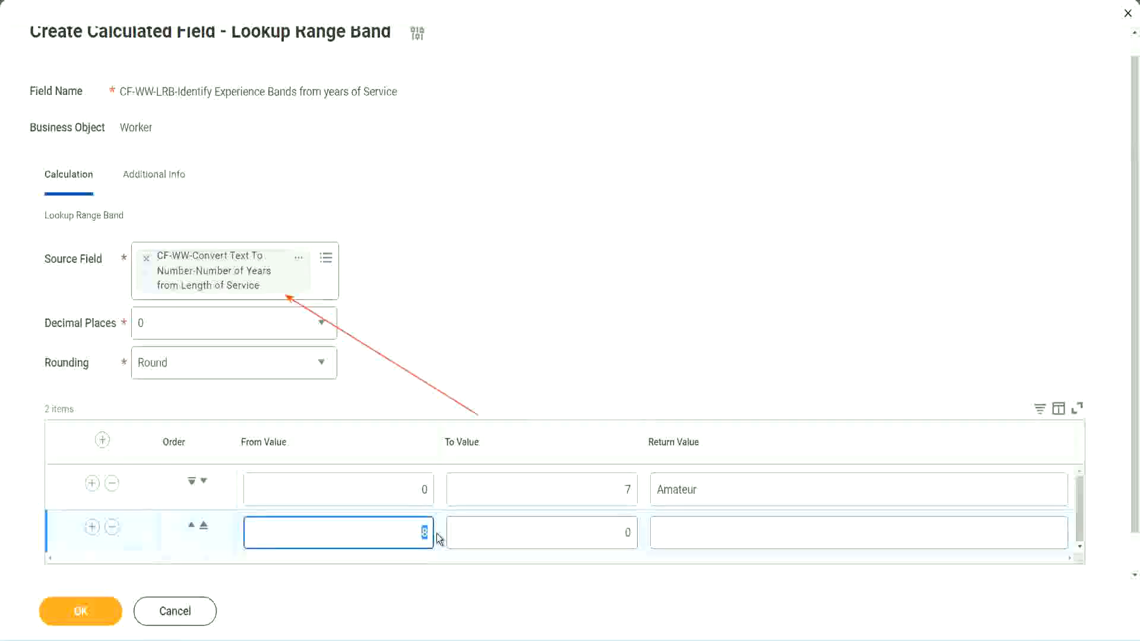
click(415, 491)
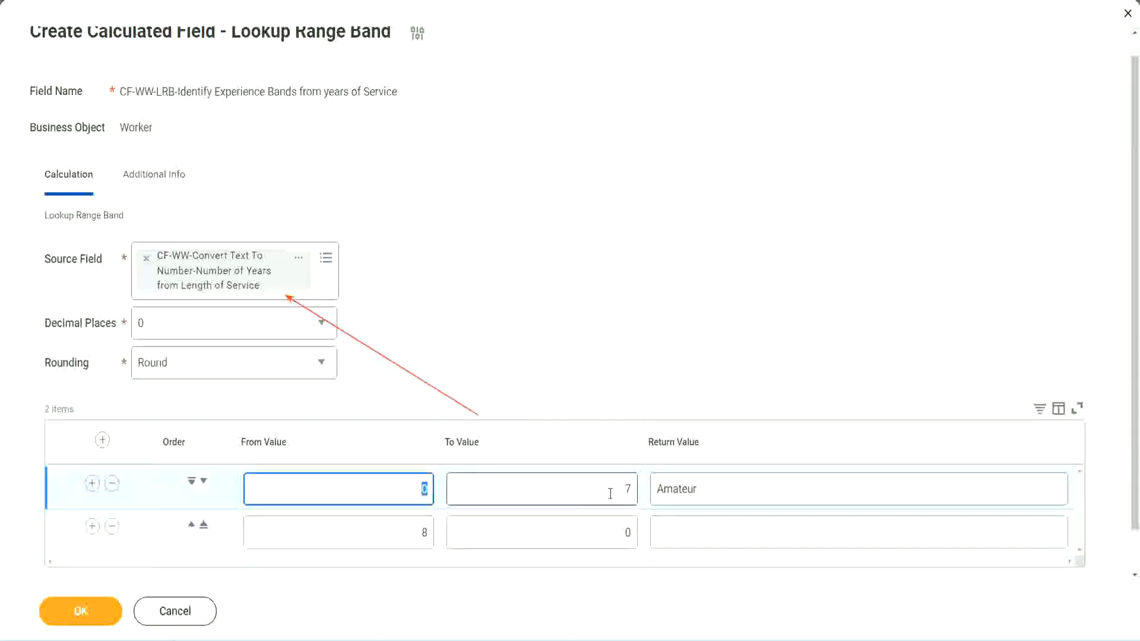
click(620, 493)
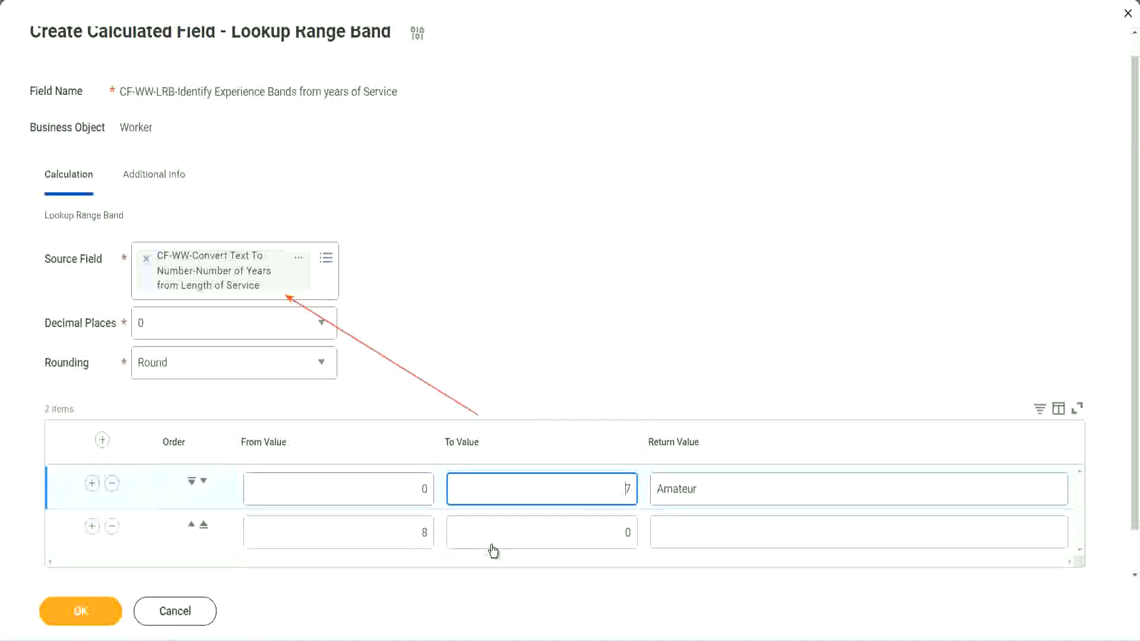
click(404, 534)
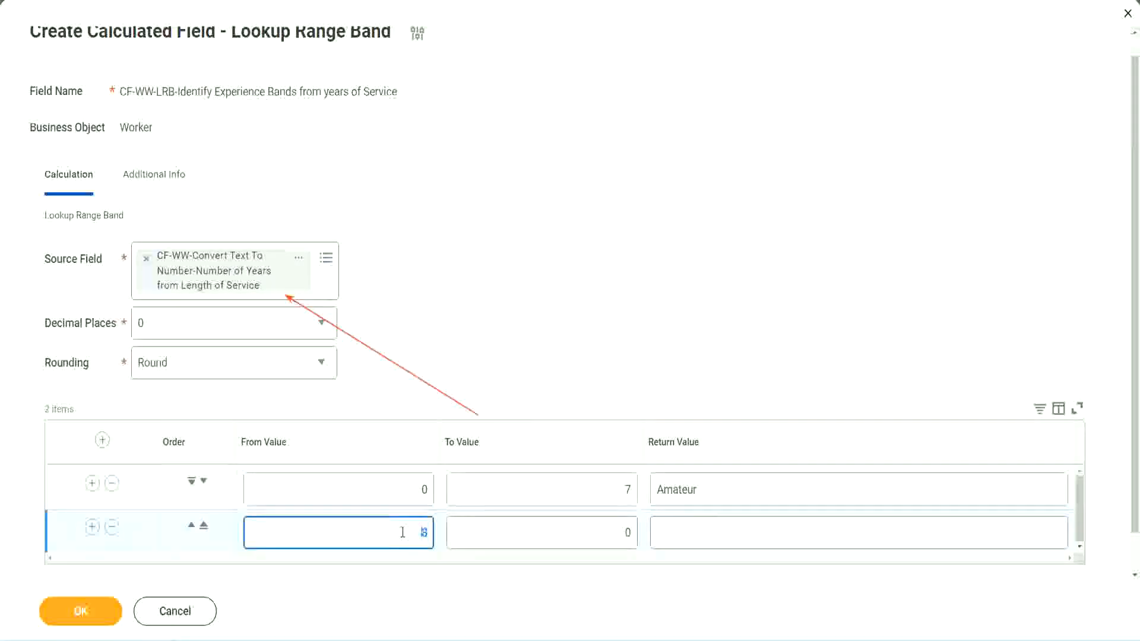
click(618, 534)
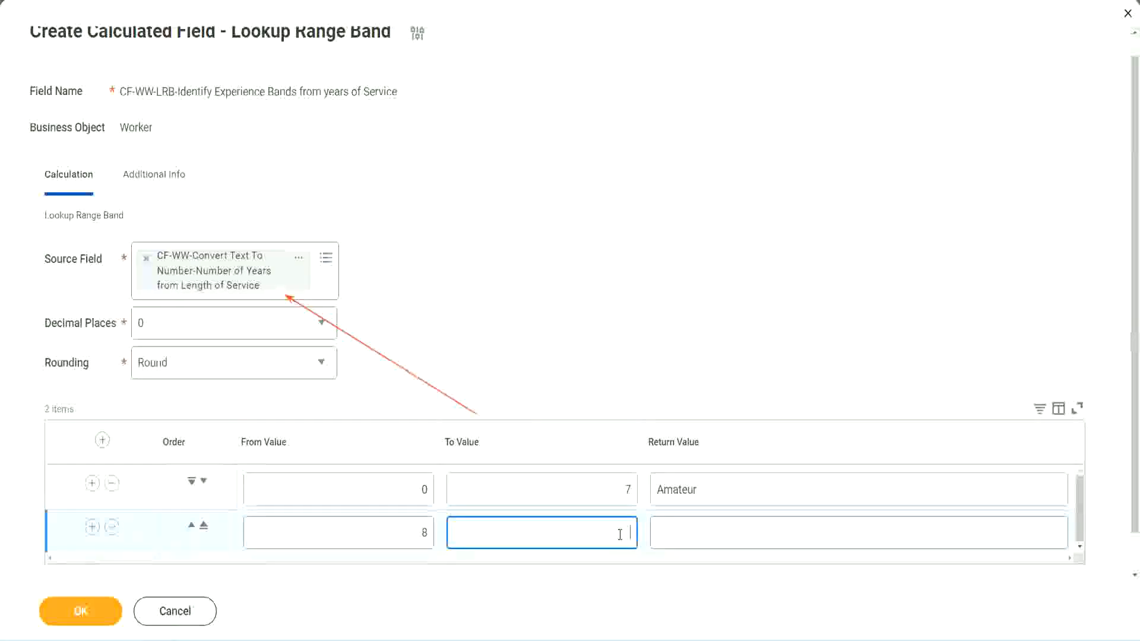
text(15)
click(704, 530)
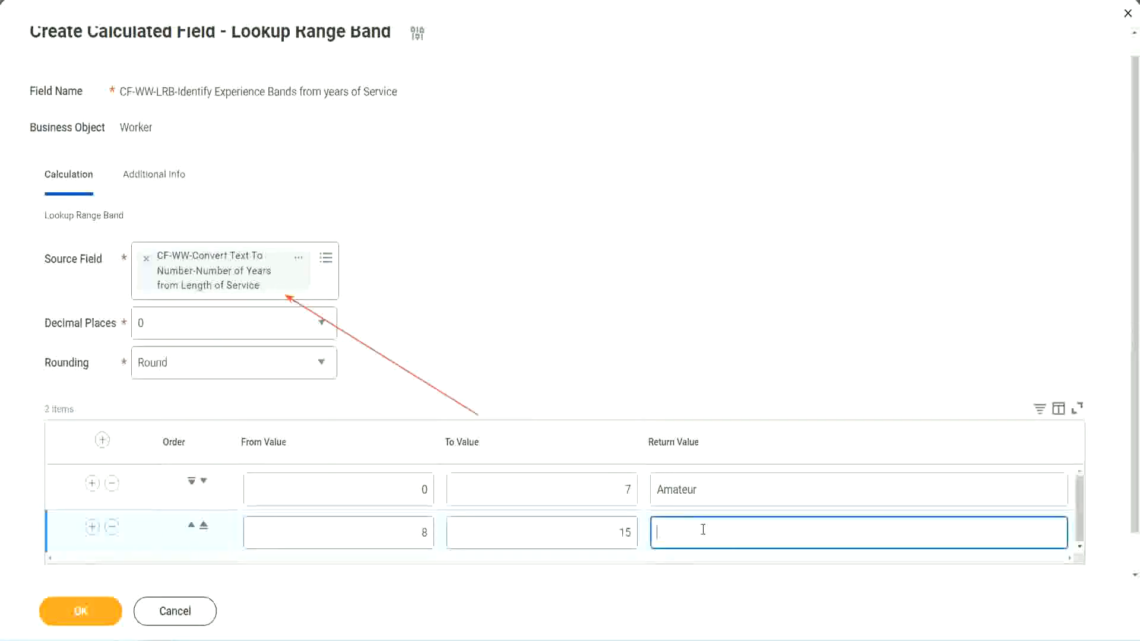
text(Experienced)
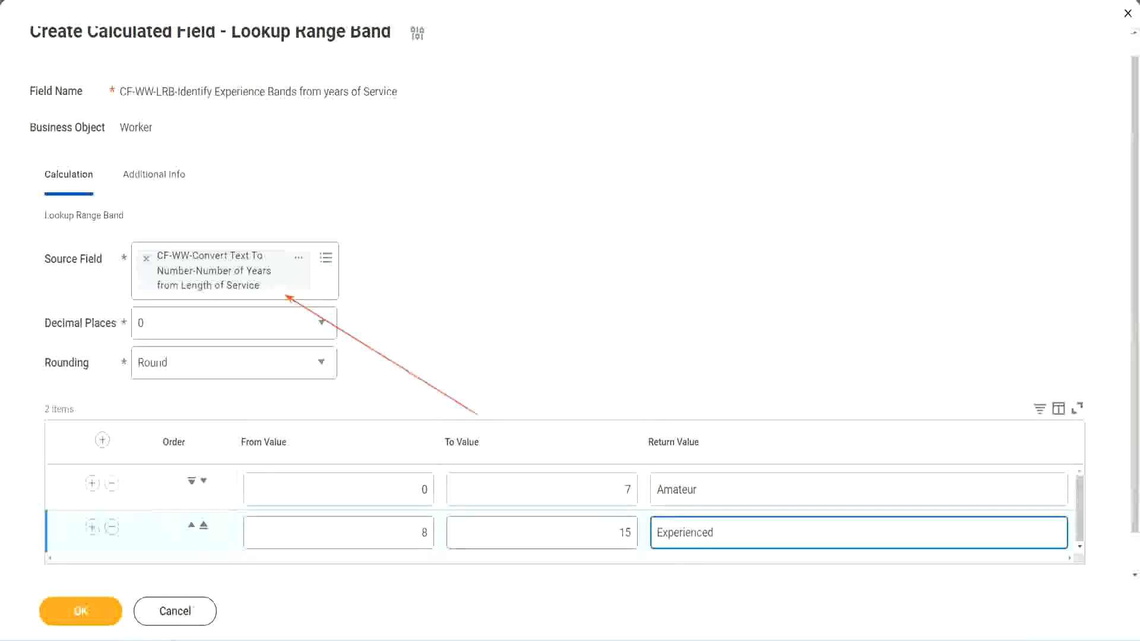
Add a third range band running from 16 to 30 with the Return Value Senior
click(92, 529)
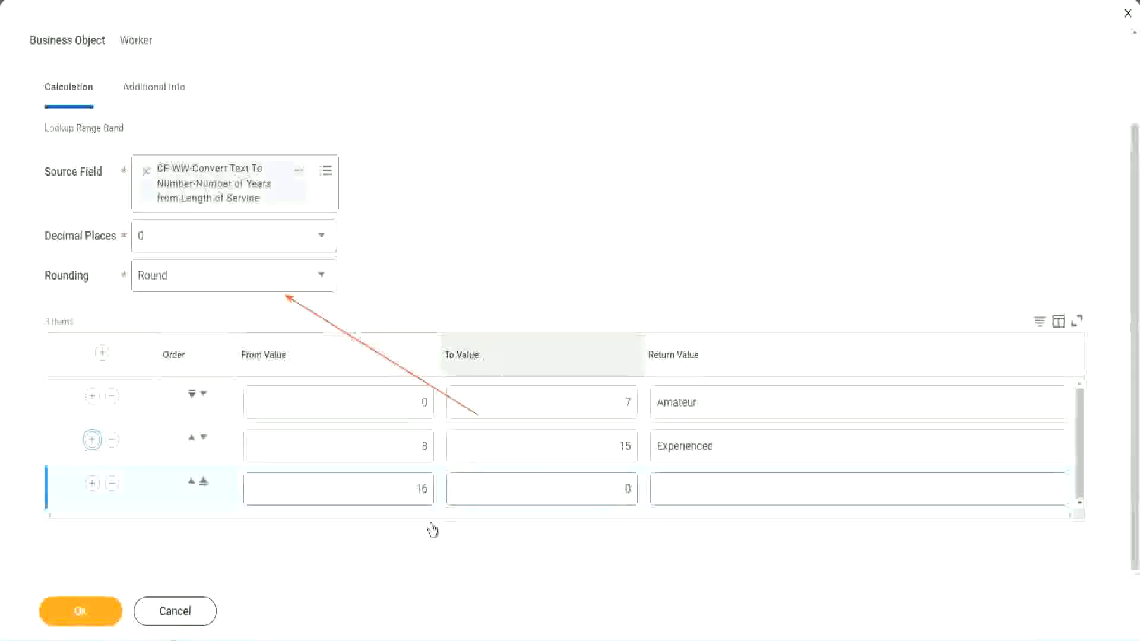
click(395, 495)
click(572, 490)
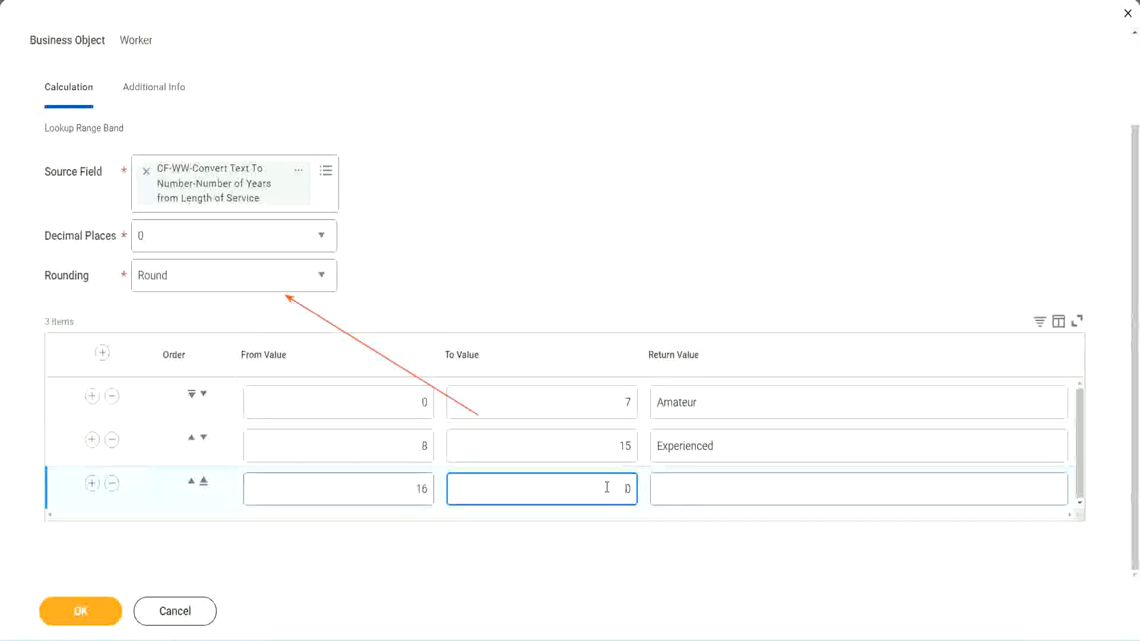
text(3)
key(Tab)
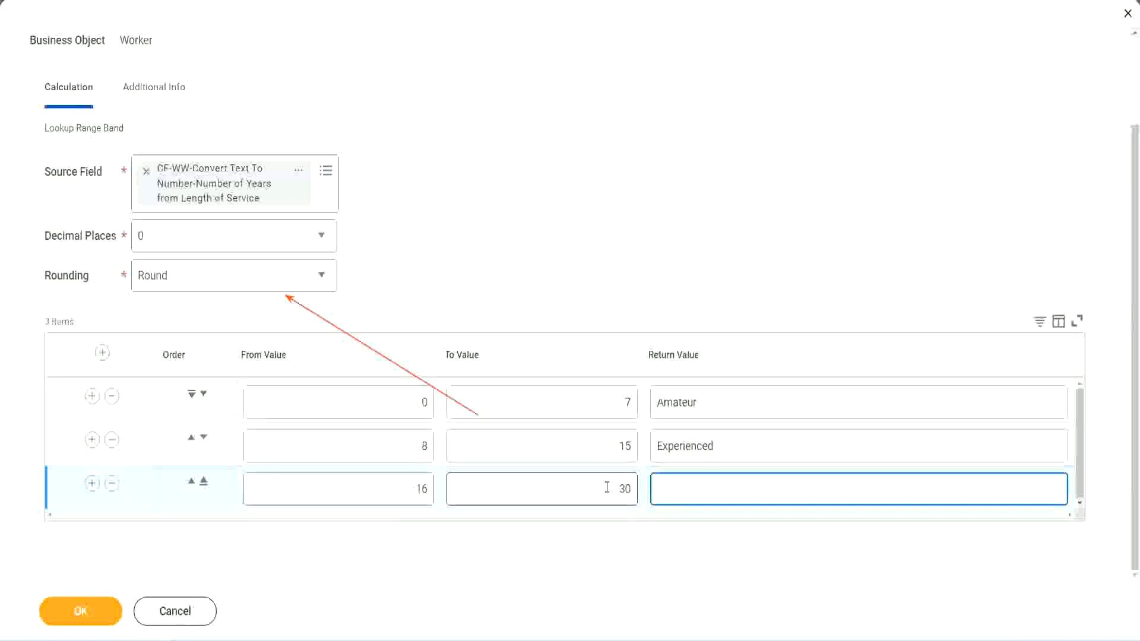
text(L)
key(BackSpace)
text(Senior)
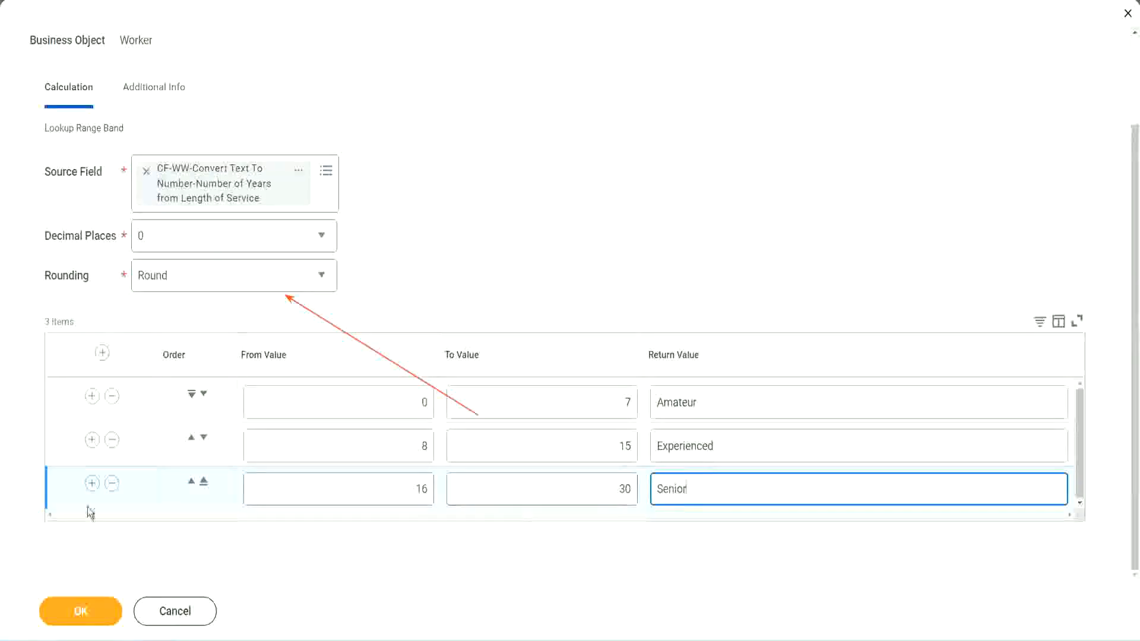
Add a fourth range band running from 31 to 1000 with the Return Value Legend
click(91, 484)
scroll(215, 451, down, 1)
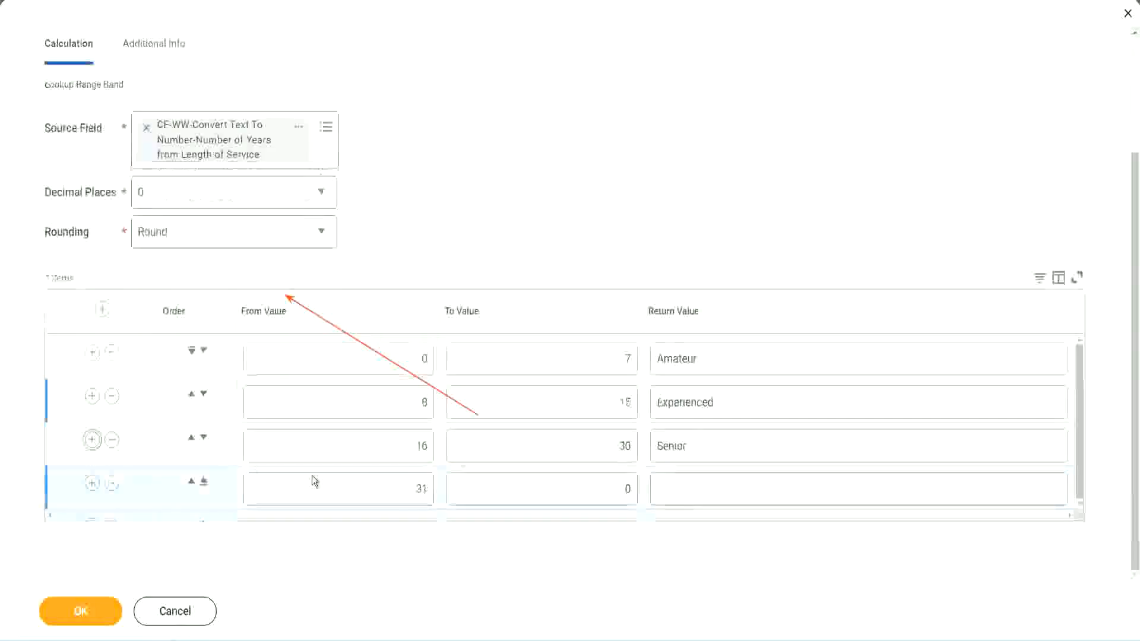
click(428, 485)
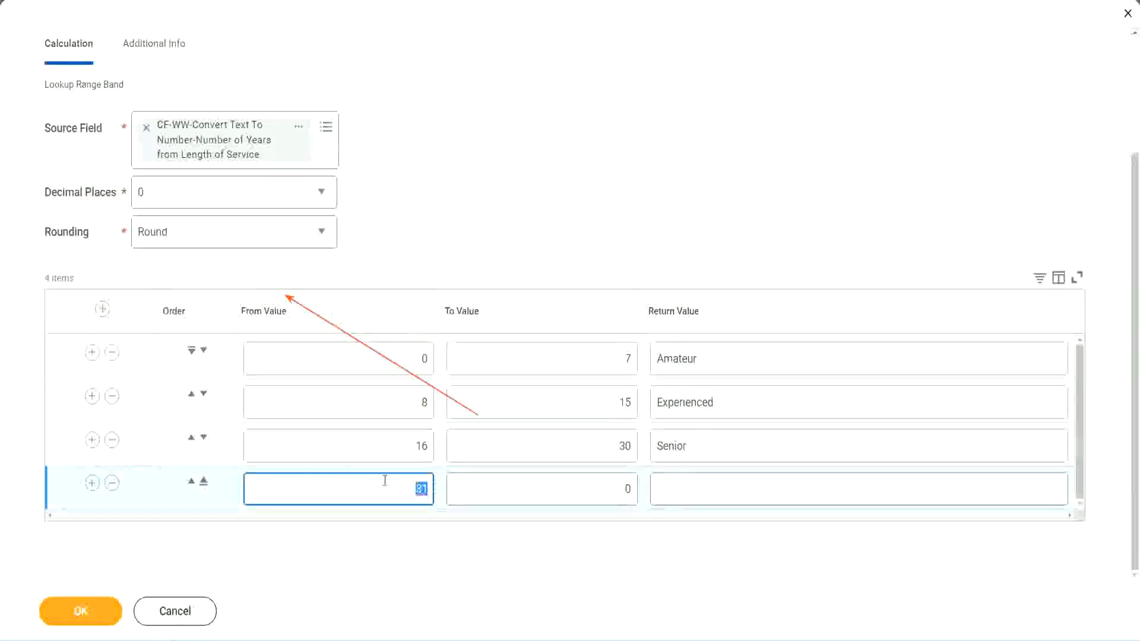
click(614, 489)
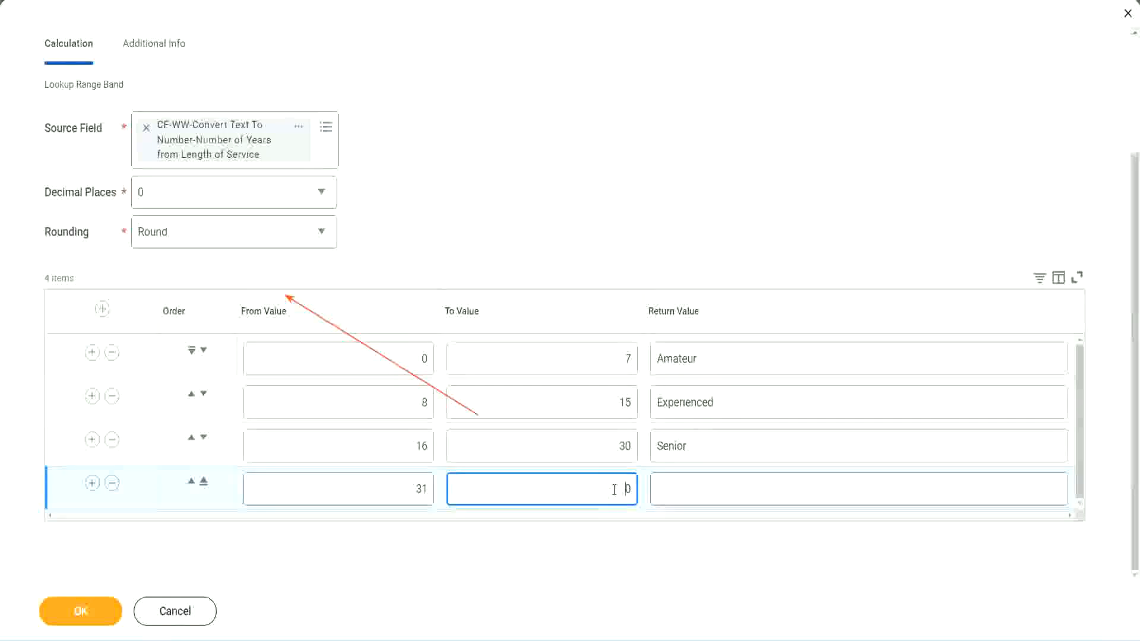
text(1000)
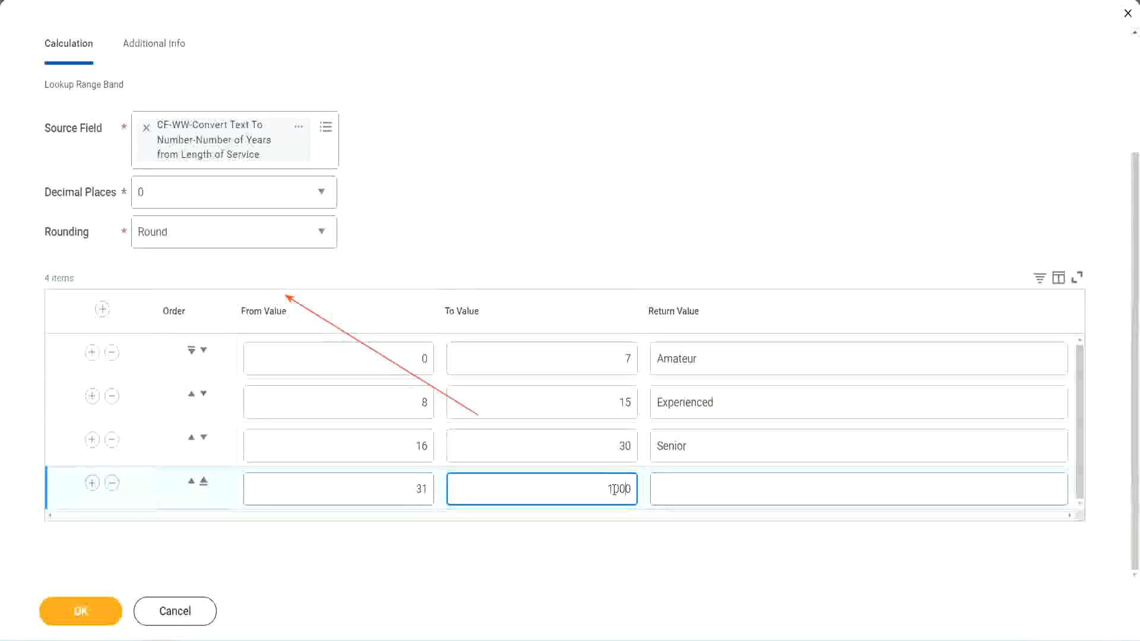
drag(592, 485, 663, 484)
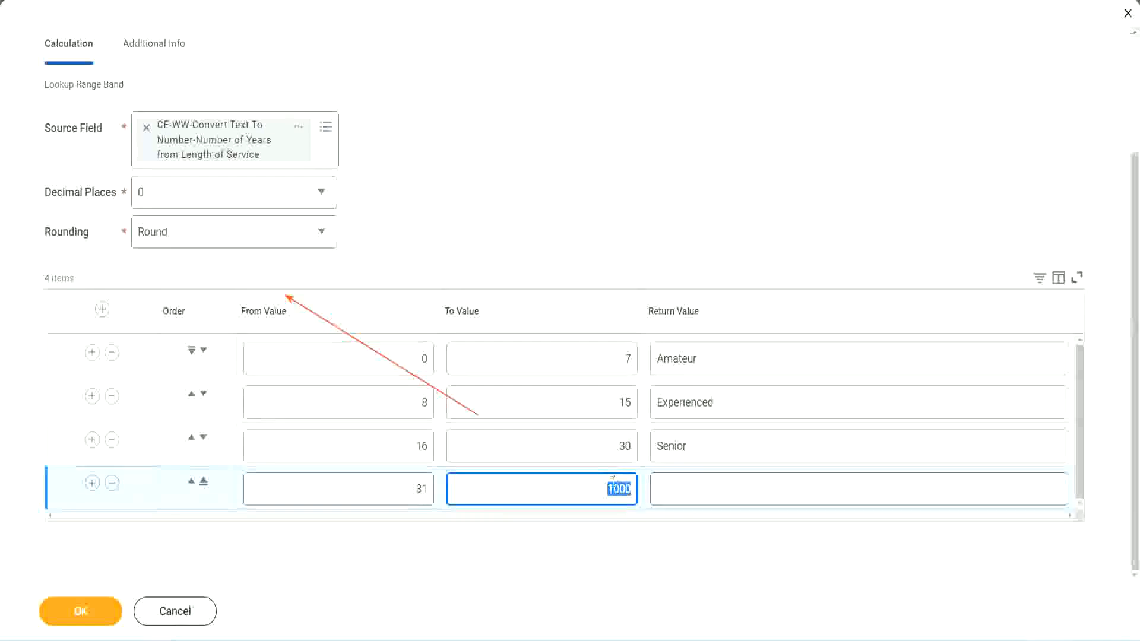
drag(598, 486, 639, 486)
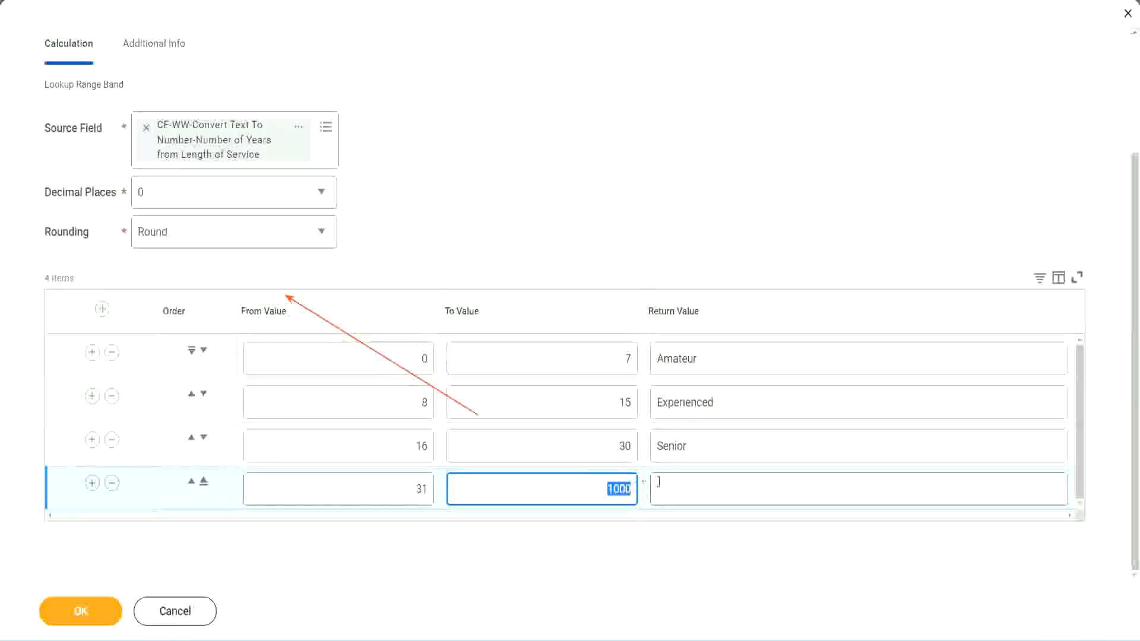
click(712, 489)
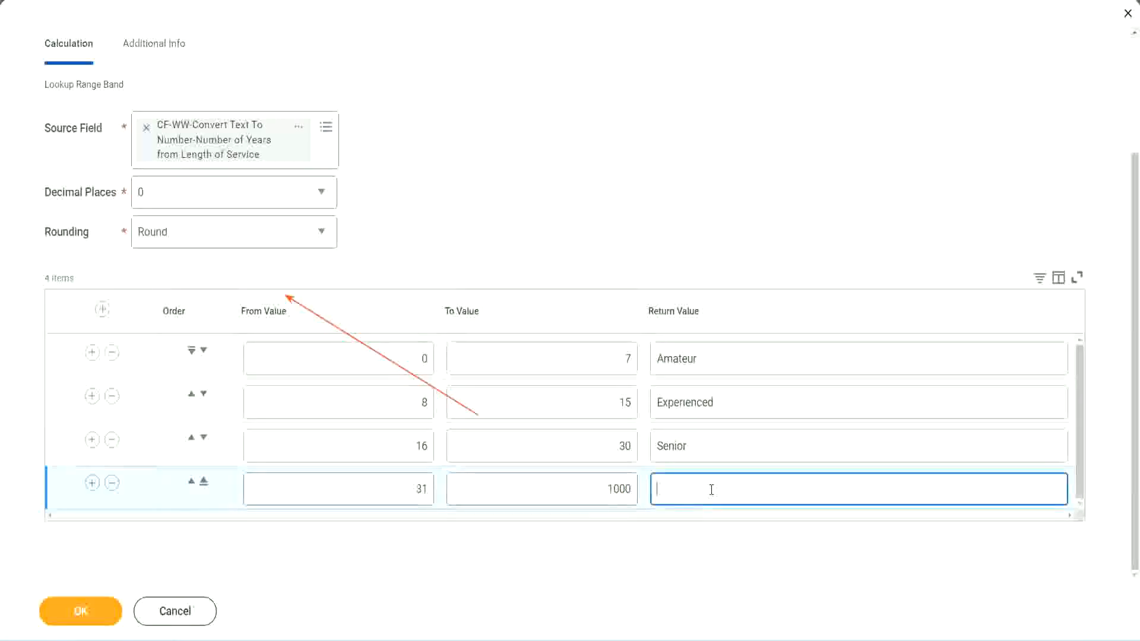
text(Legend)
Review the From Value, To Value and Return Value entries of the range bands
click(531, 196)
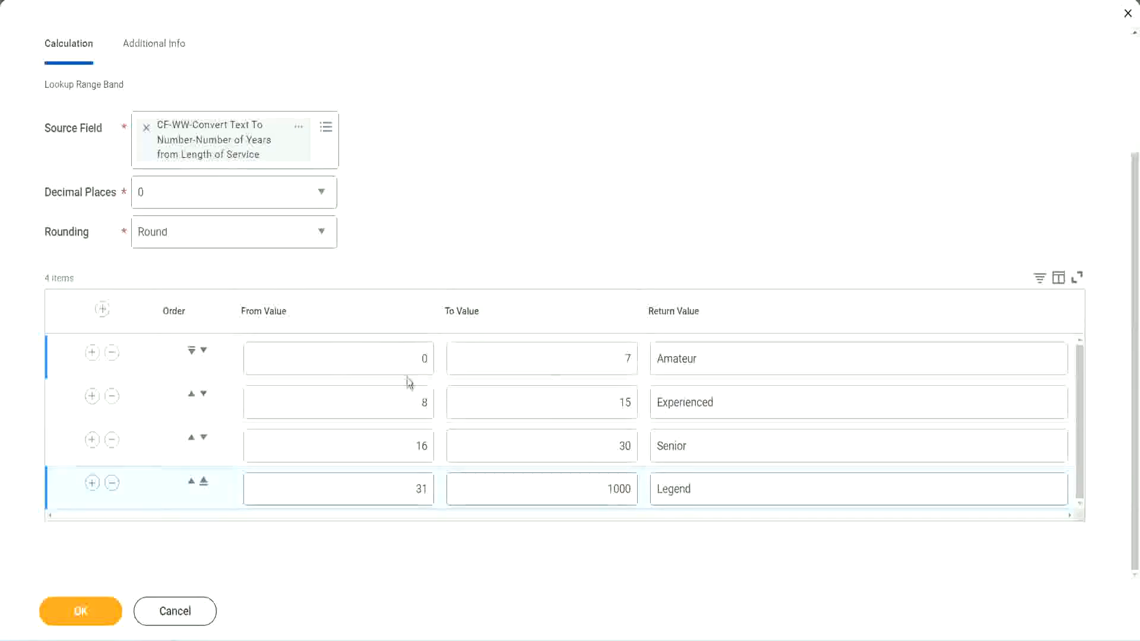
click(741, 358)
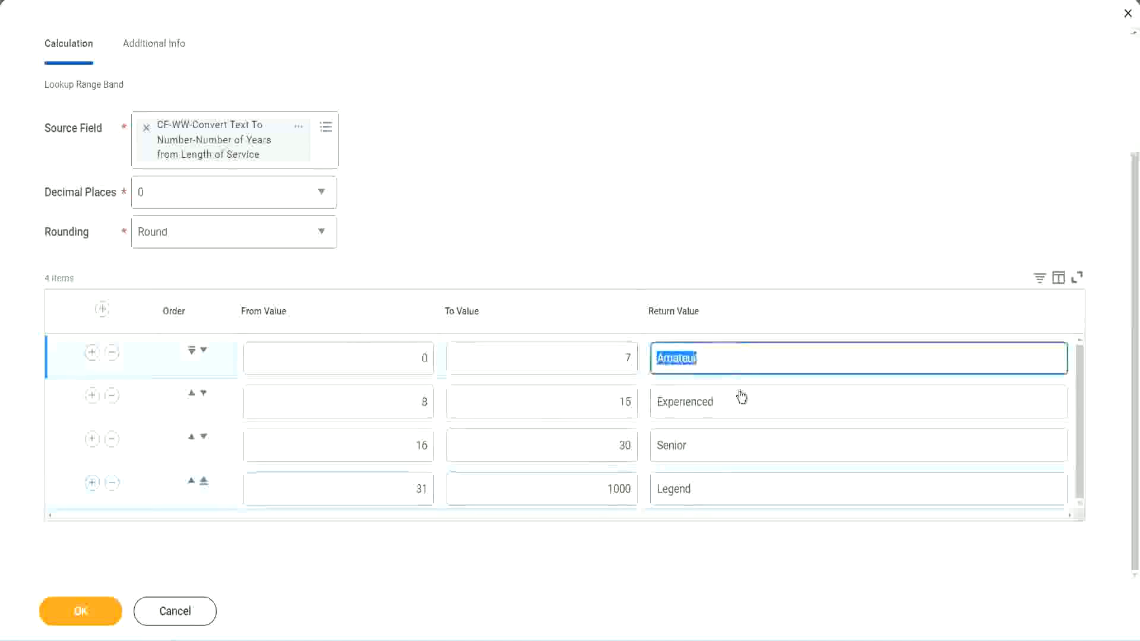
click(729, 413)
click(718, 455)
click(718, 489)
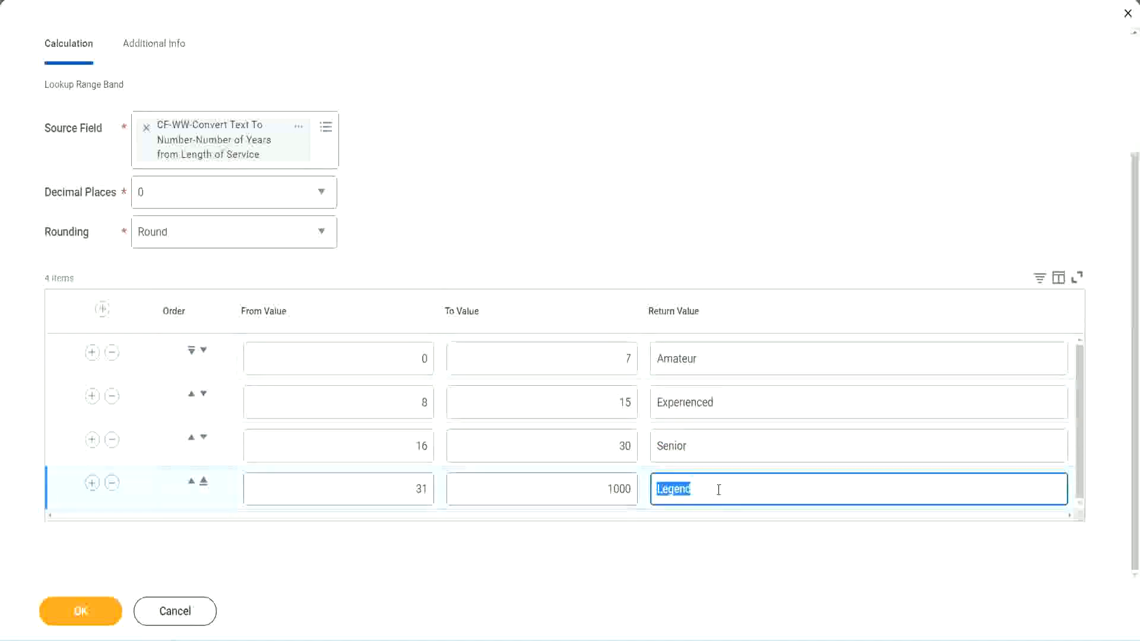
click(364, 362)
click(584, 351)
click(746, 367)
click(740, 411)
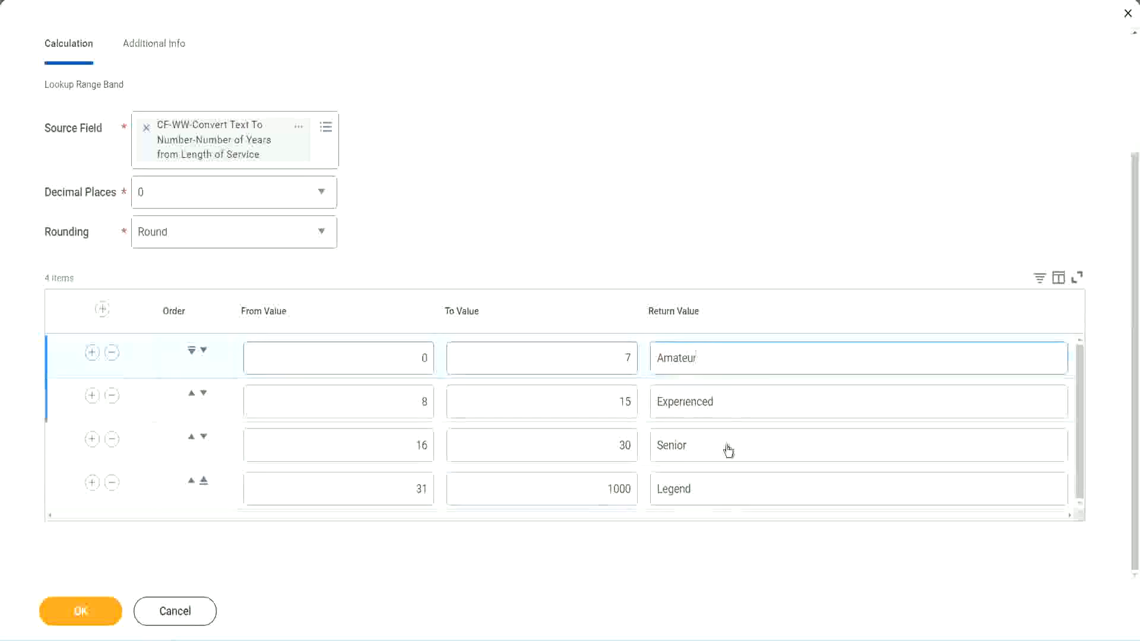
click(728, 450)
click(717, 485)
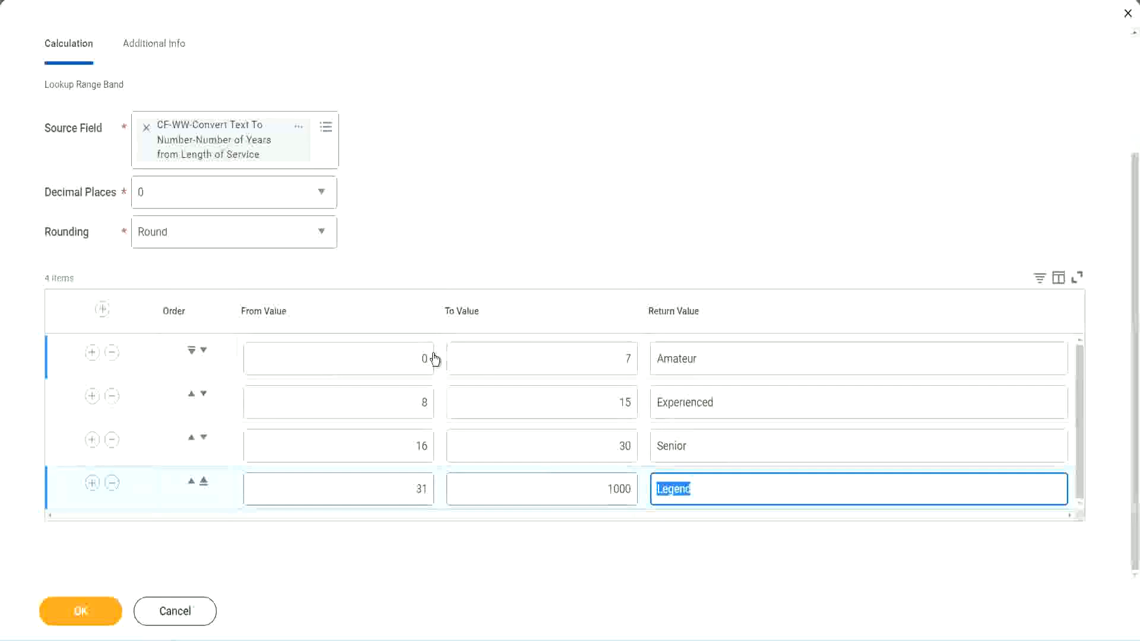
Save the Lookup Range Band calculated field and copy its name from the save confirmation
click(550, 287)
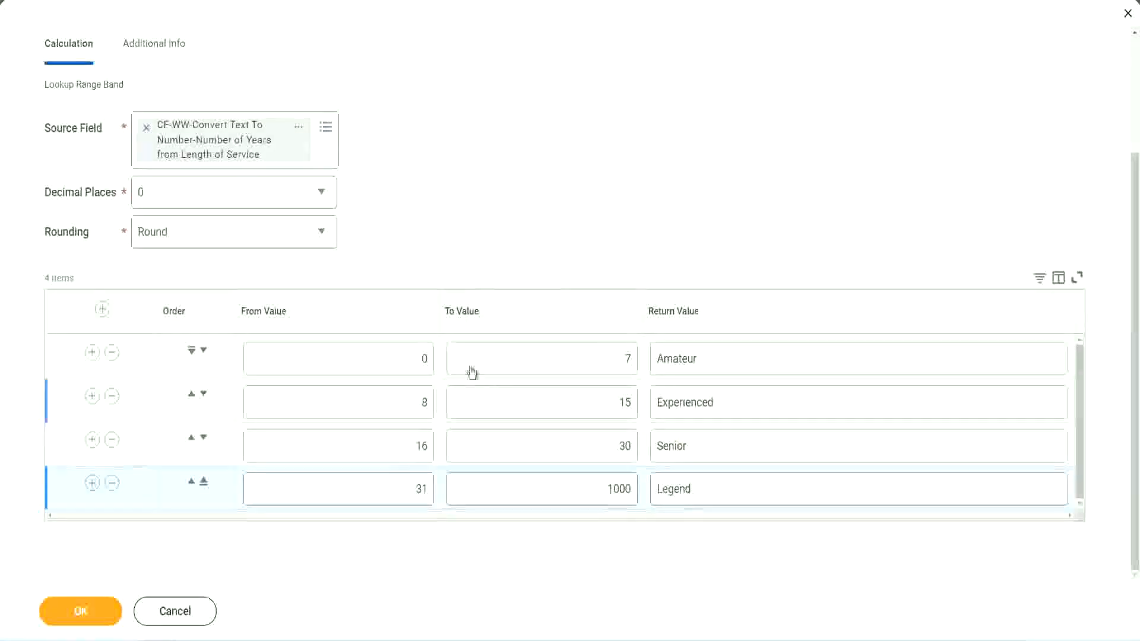
click(79, 610)
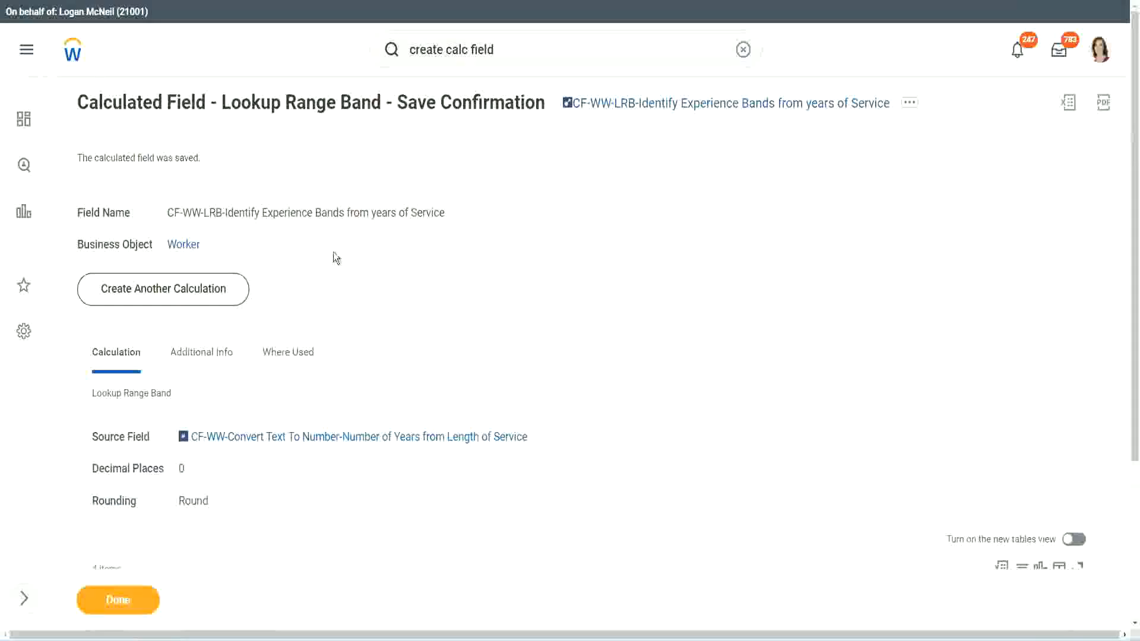
right_click(665, 106)
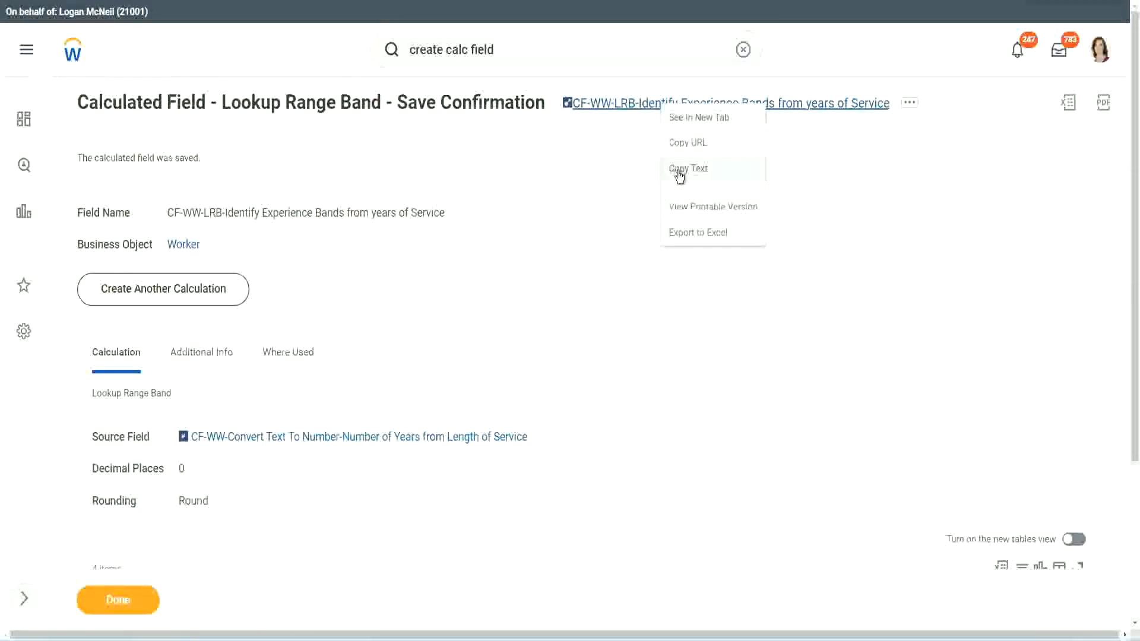
click(675, 173)
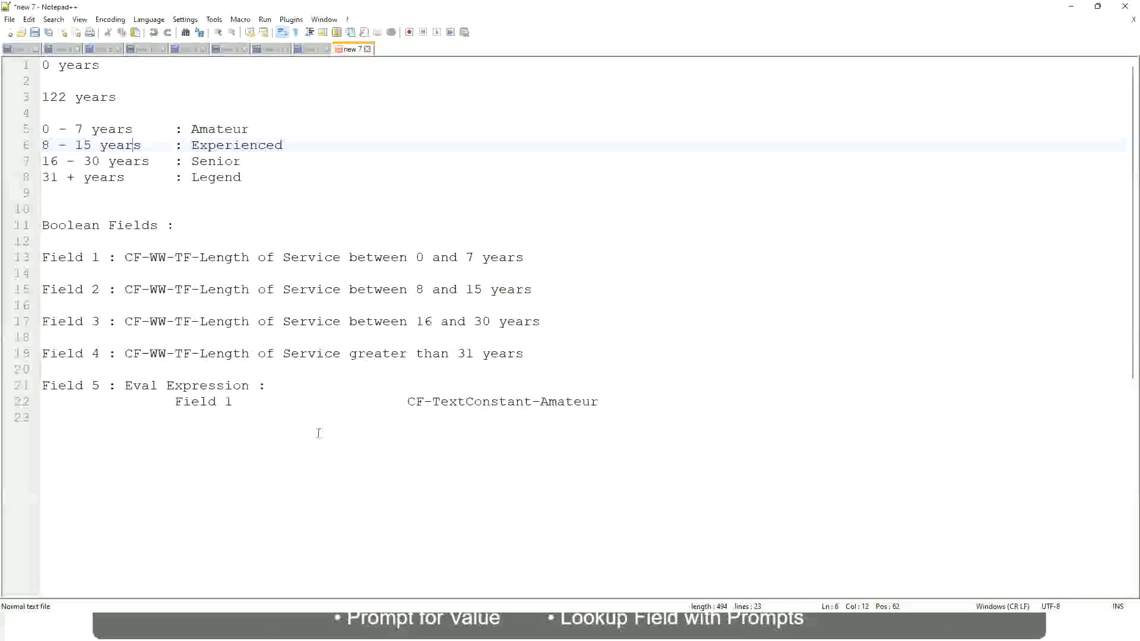
Switch to the Notepad++ notes and write 10,000 USD a few lines below the Eval Expression entry
click(319, 433)
key(Return)
key(Return)
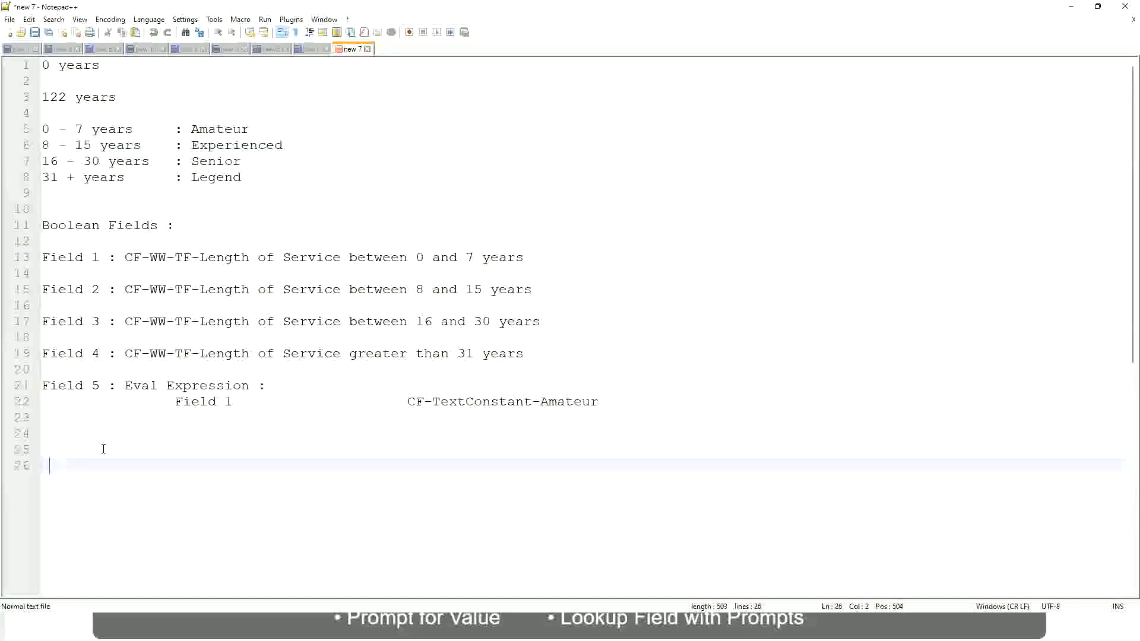
key(Home)
text(10,000 USD)
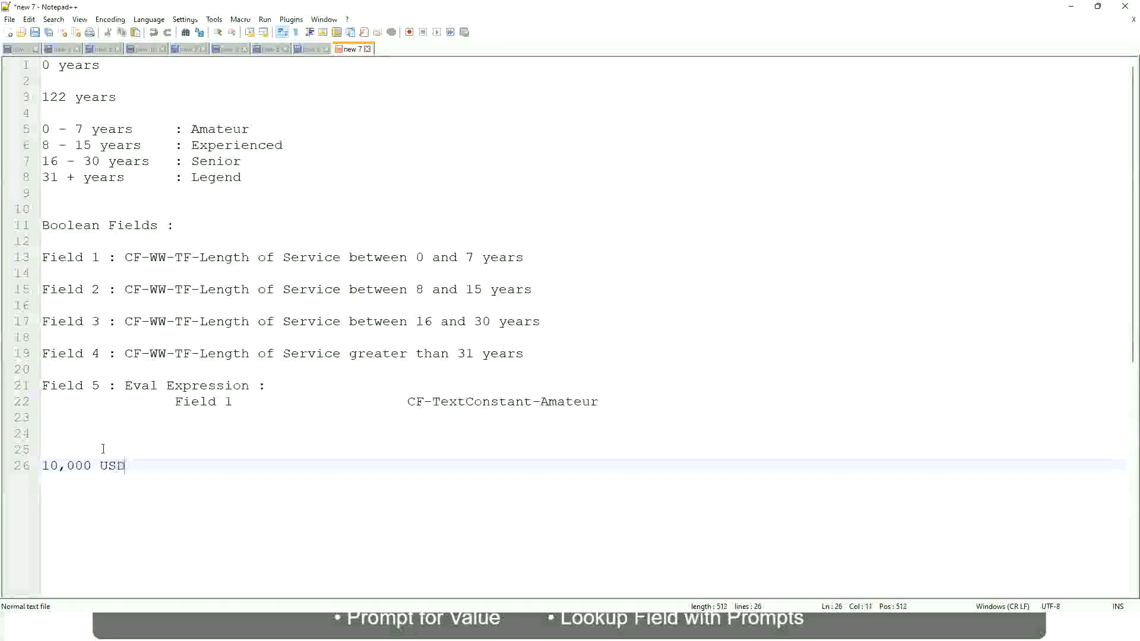
Add 1,000,000 USD on the same line, spaced well apart from 10,000 USD
key(Tab)
key(Tab)
key(Tab)
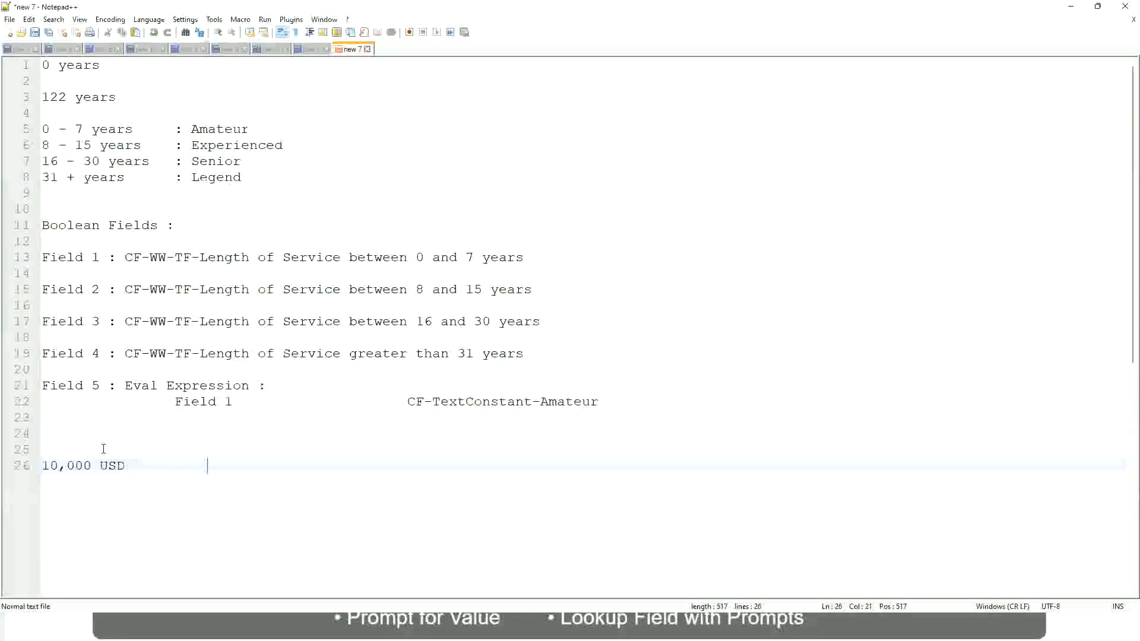
key(Tab)
key(Tab)
text(1,000,000)
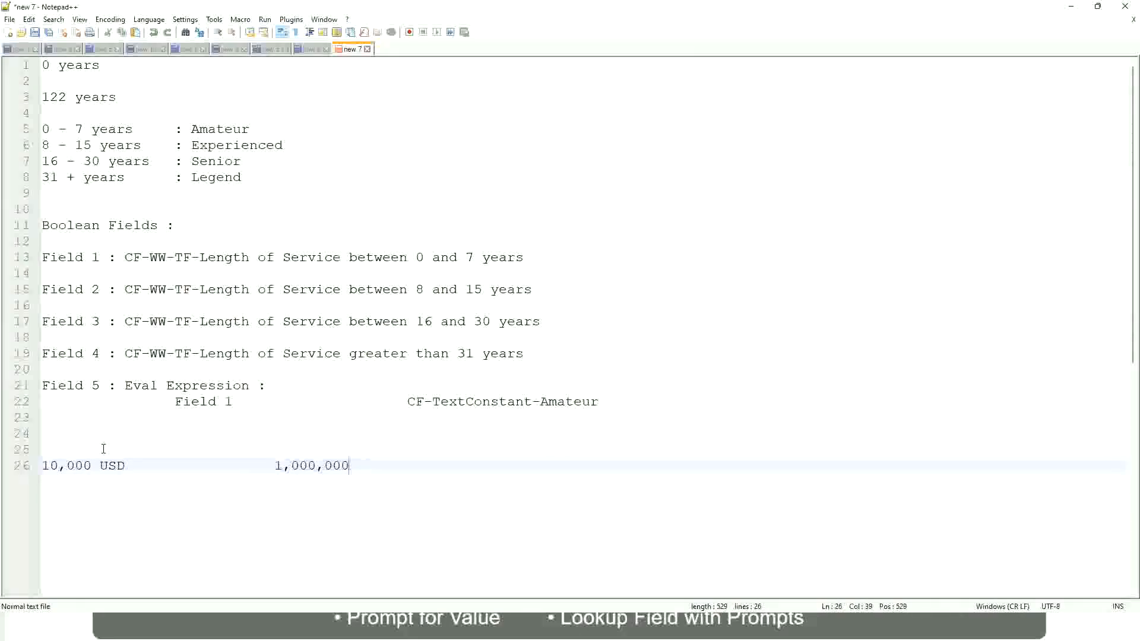
key(Left)
key(Left)
key(Left)
key(Left)
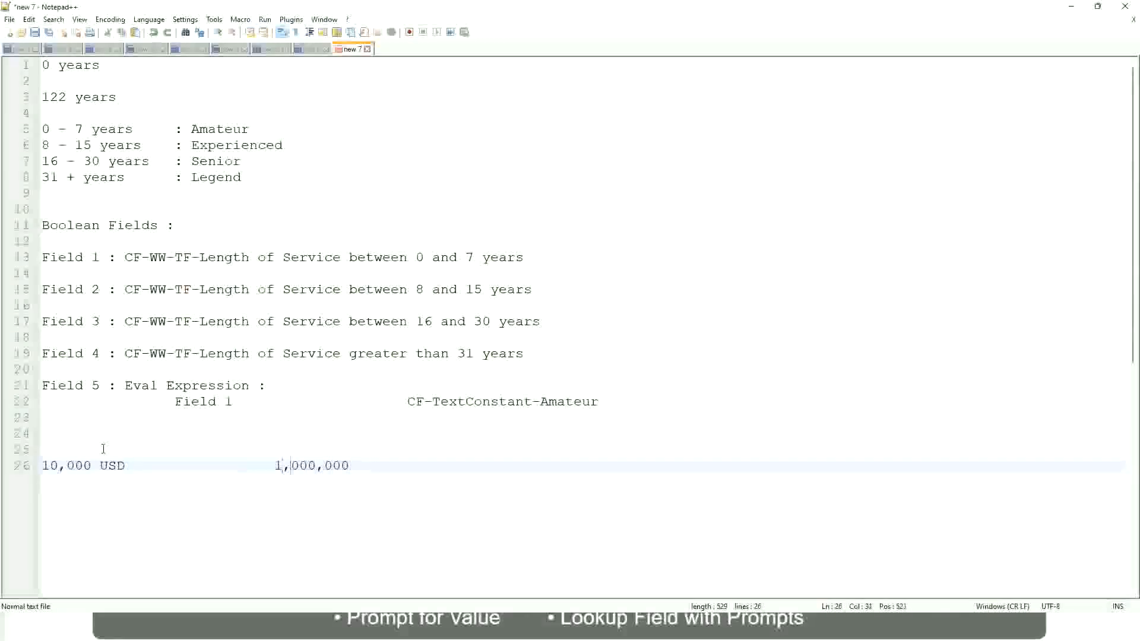
key(End)
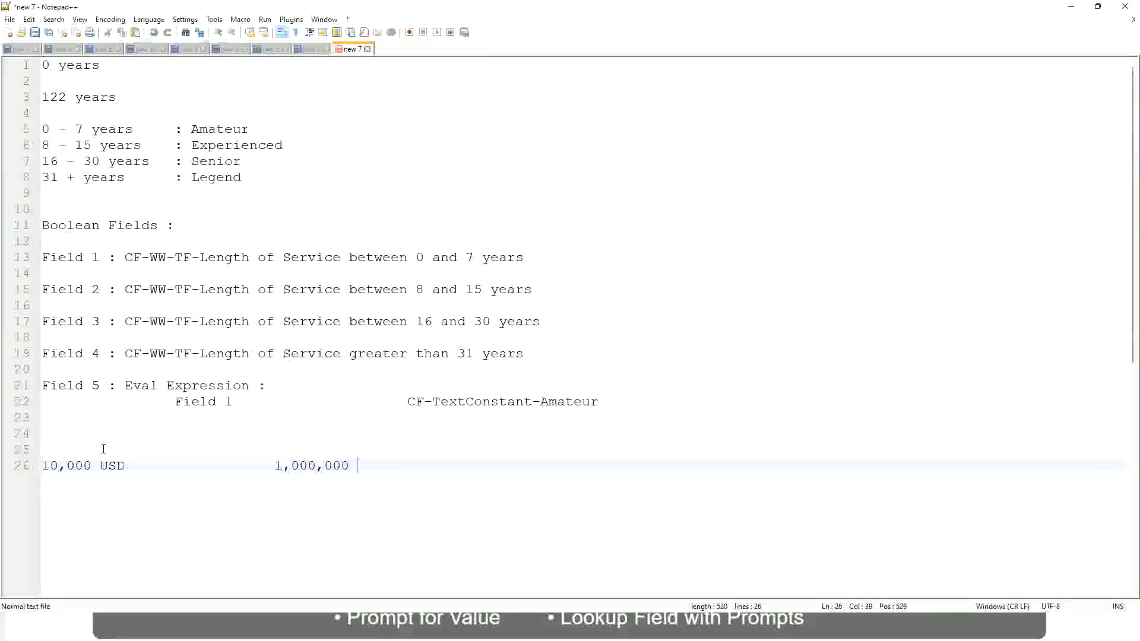
text(usd)
key(Return)
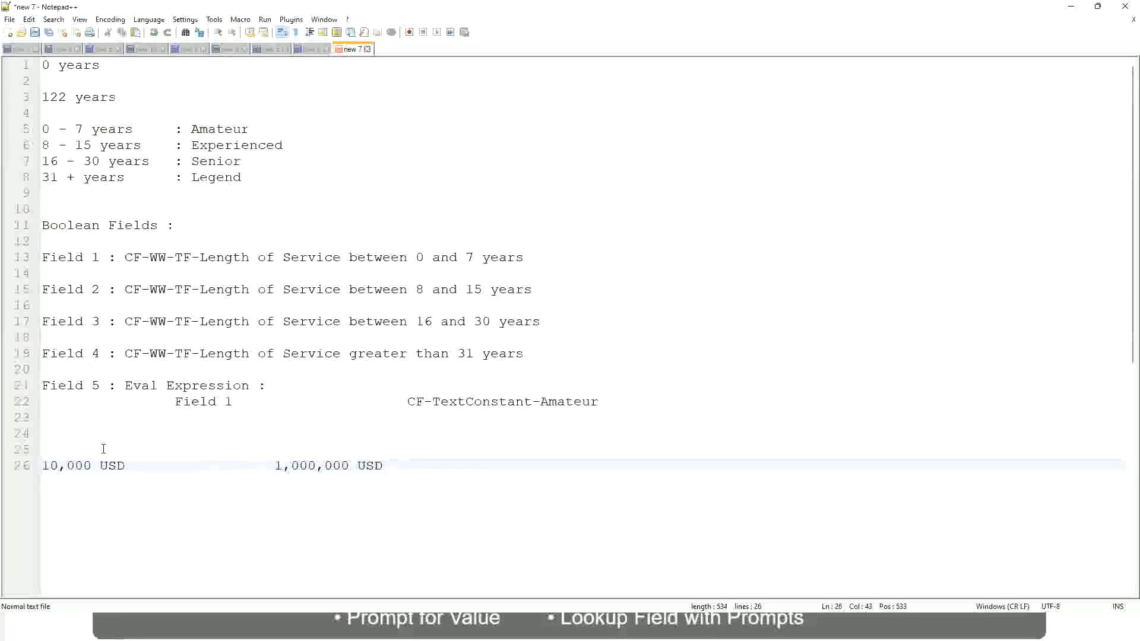
Write the first salary band as 10 - 50,000 : Low, leaving a blank line below the USD amounts
key(Return)
key(Return)
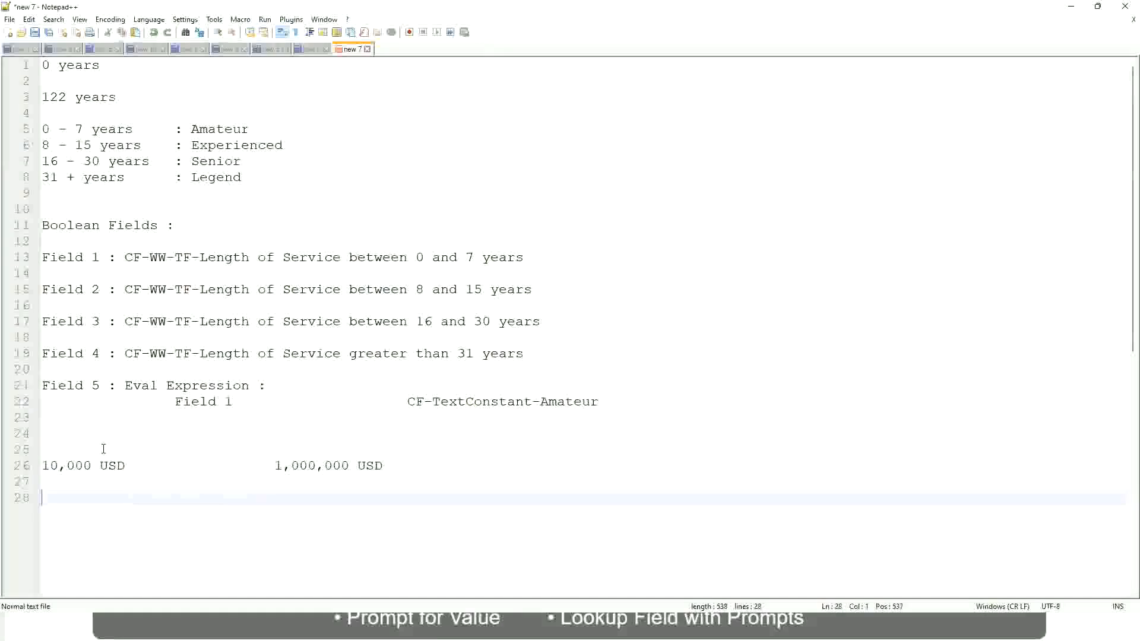
text(10 - 50,000)
key(Tab)
key(Tab)
key(Tab)
key(Tab)
text(: Low)
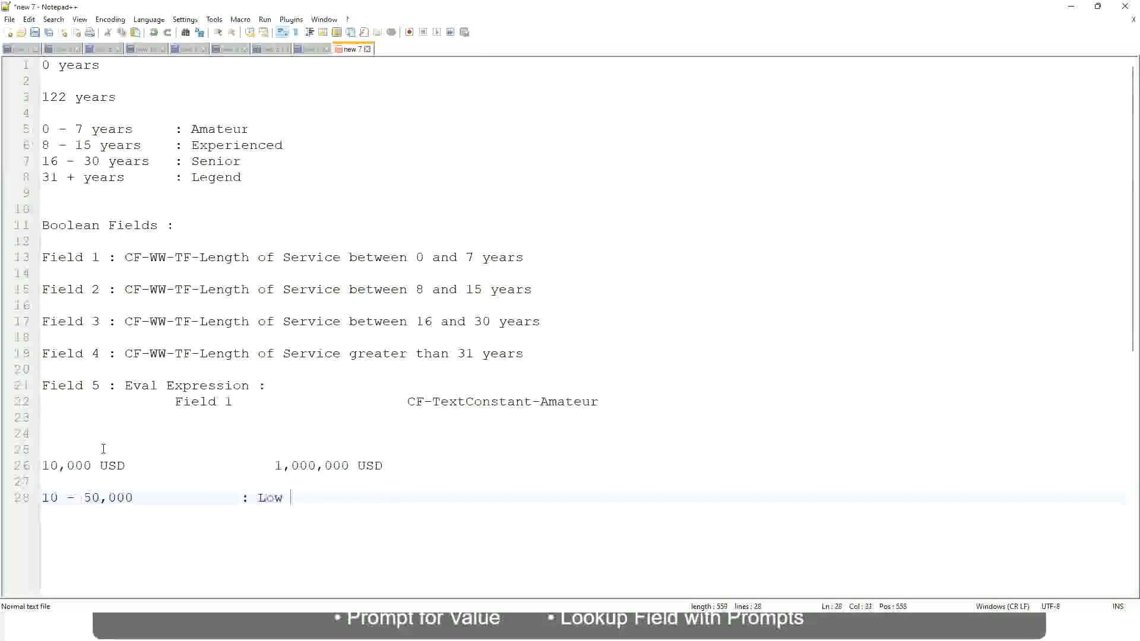
Add the second salary band as 50,001 - 150,000 : Medium directly under the Low band
key(Return)
key(Return)
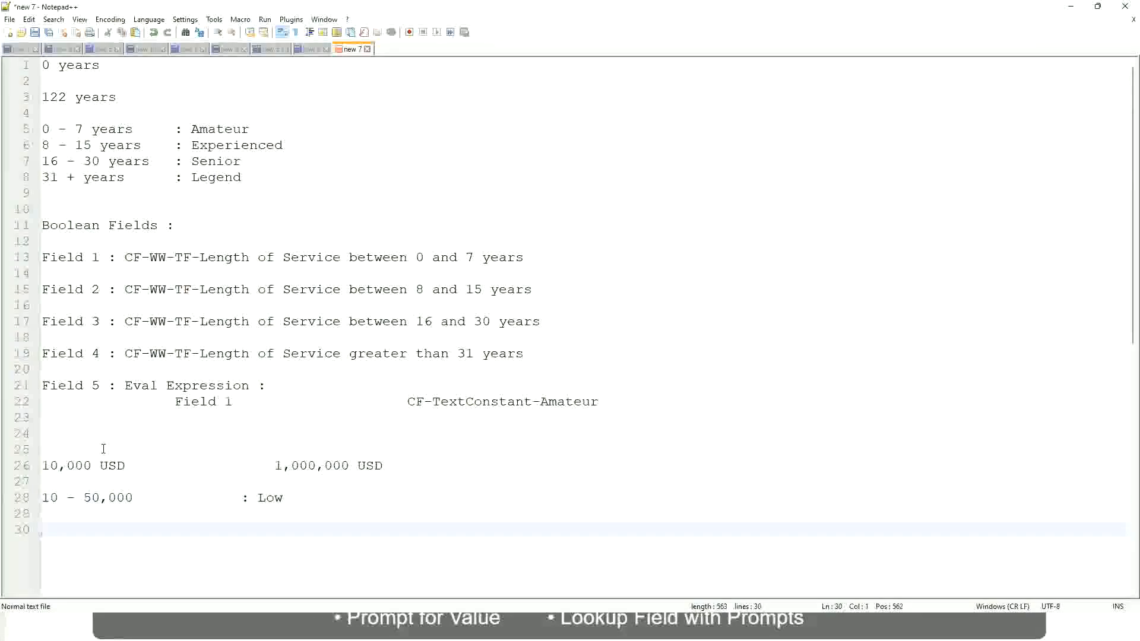
key(Up)
text(5)
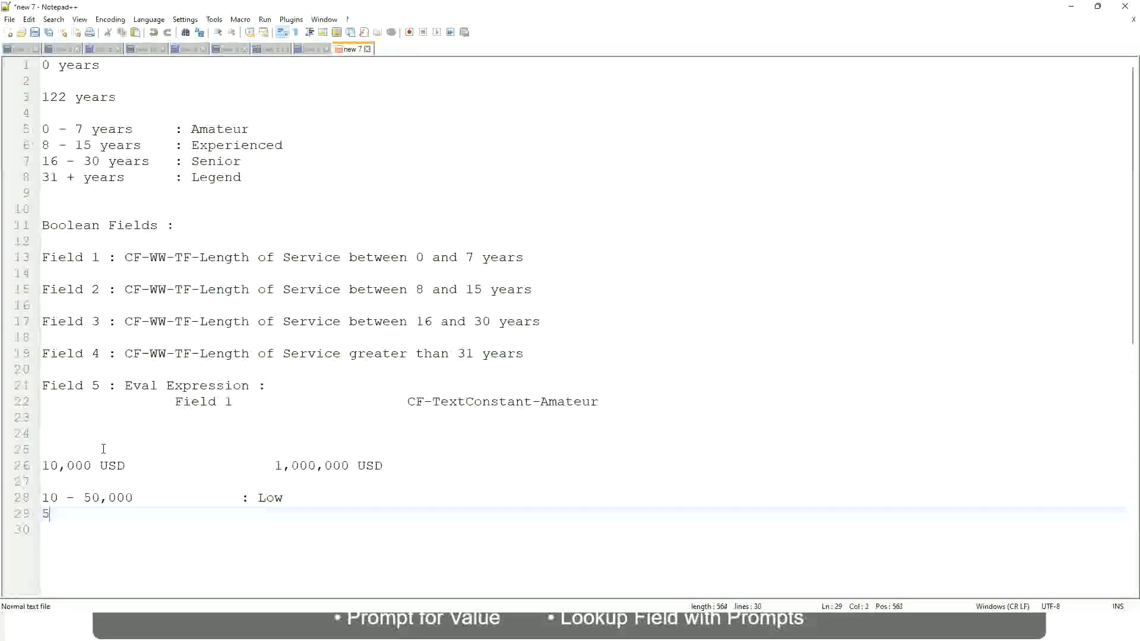
text(0,001 )
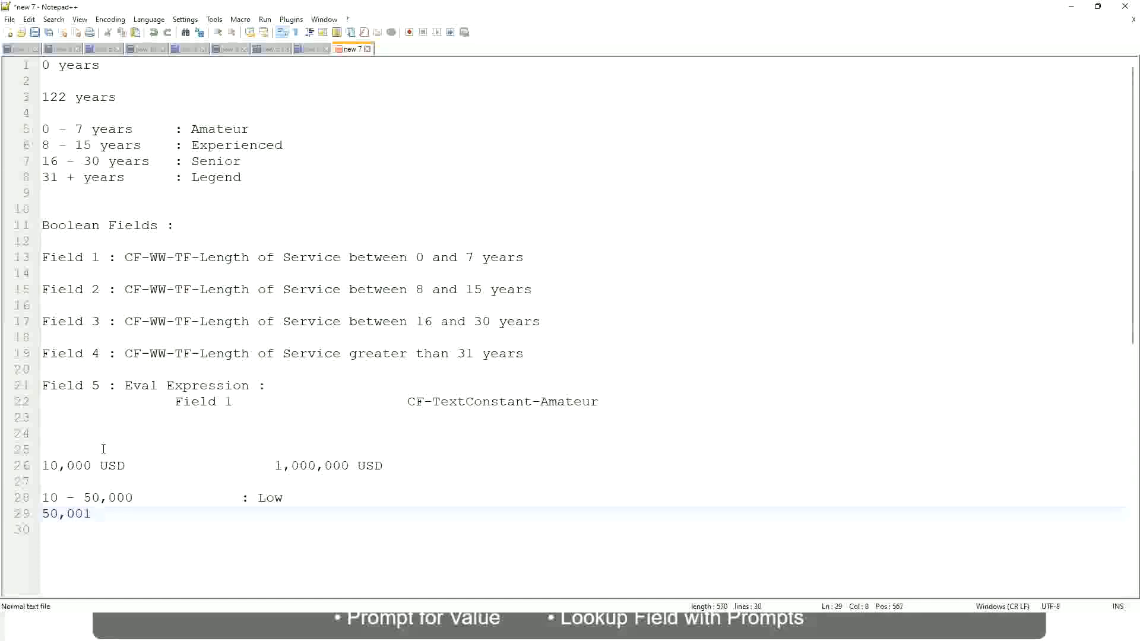
text(- 150,000)
key(Tab)
key(Tab)
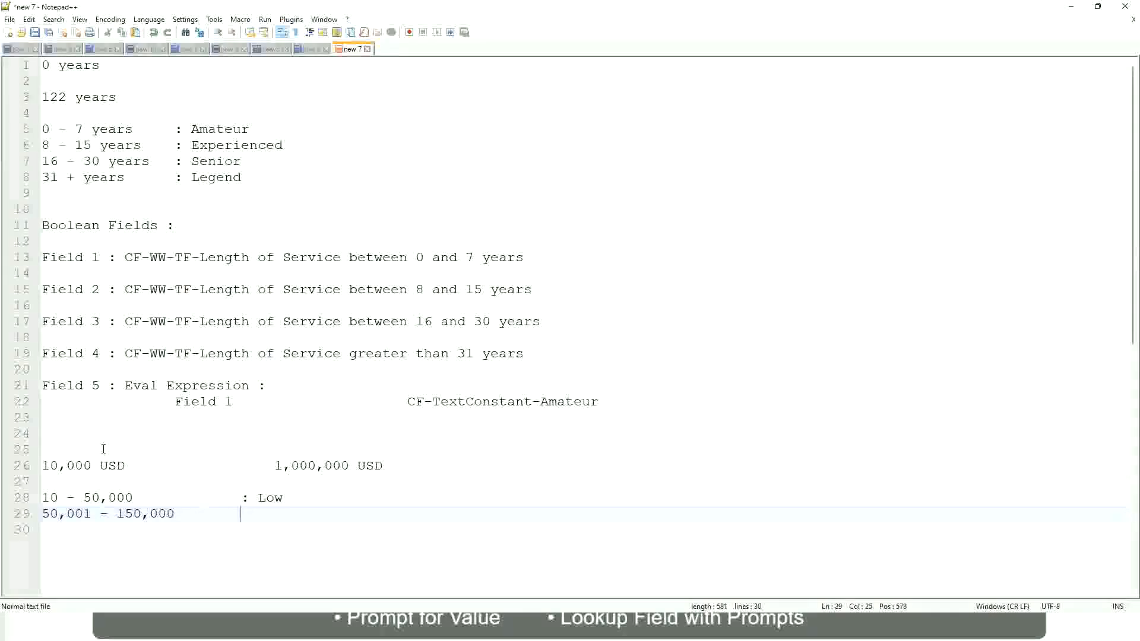
text(: Medium)
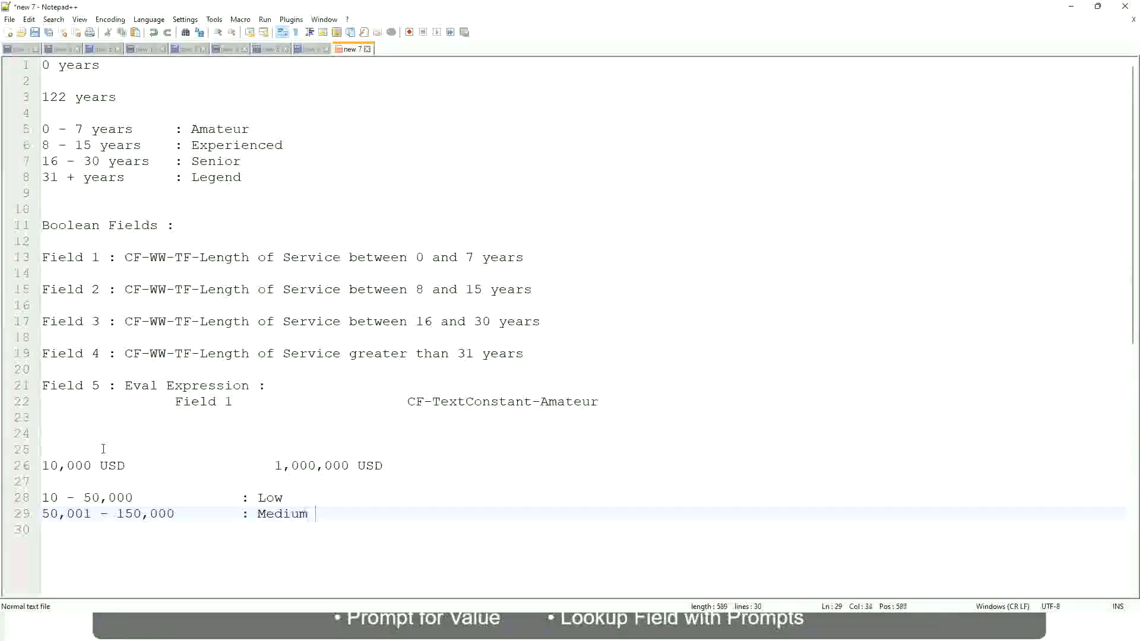
Add the third salary band as > 150,000 : High directly under the Medium band
key(Return)
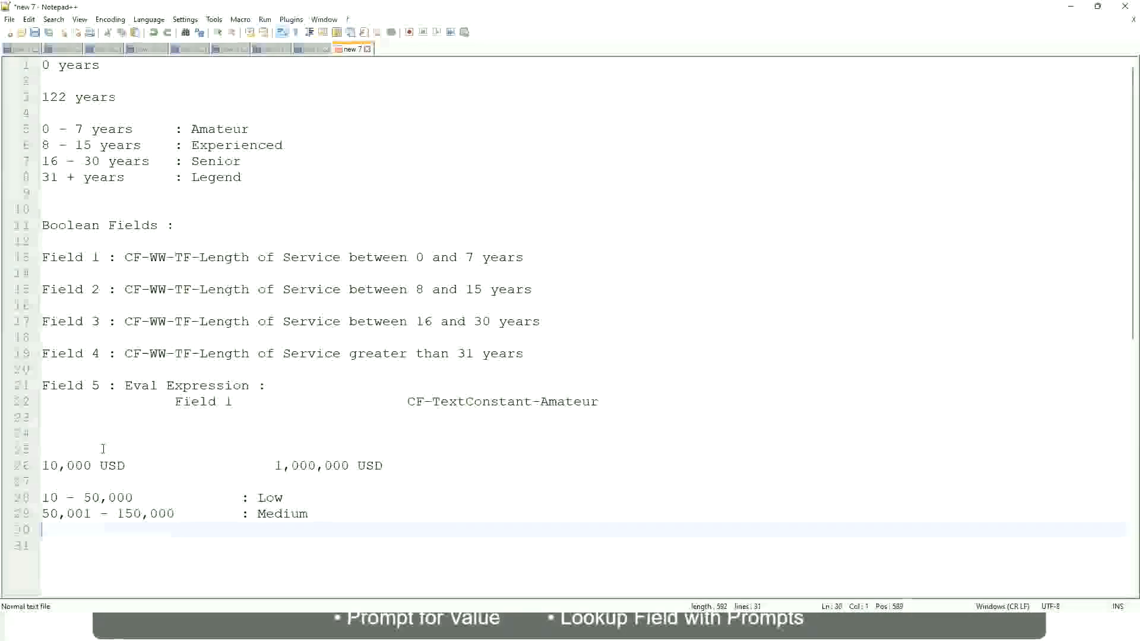
text(> 1)
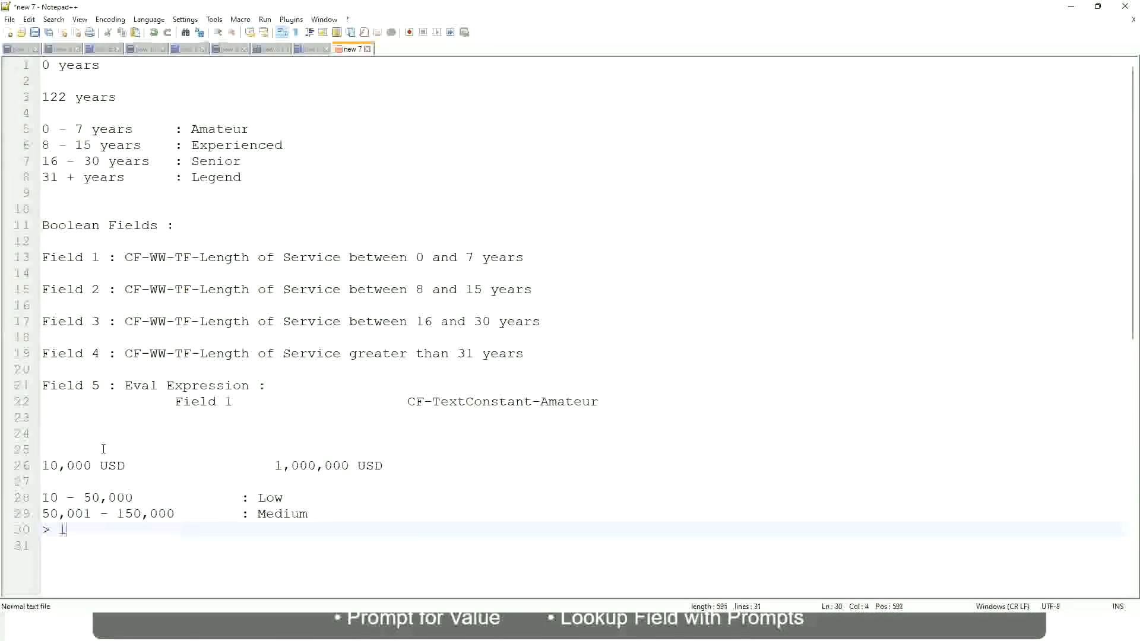
text(50,000)
key(Tab)
key(Tab)
key(Tab)
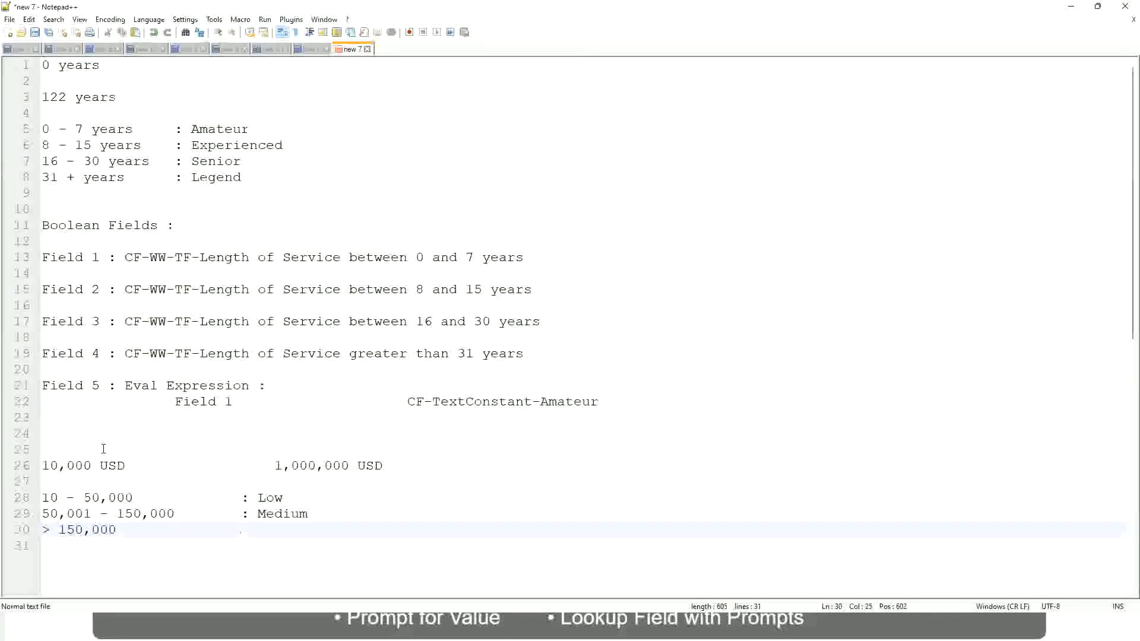
text(: High)
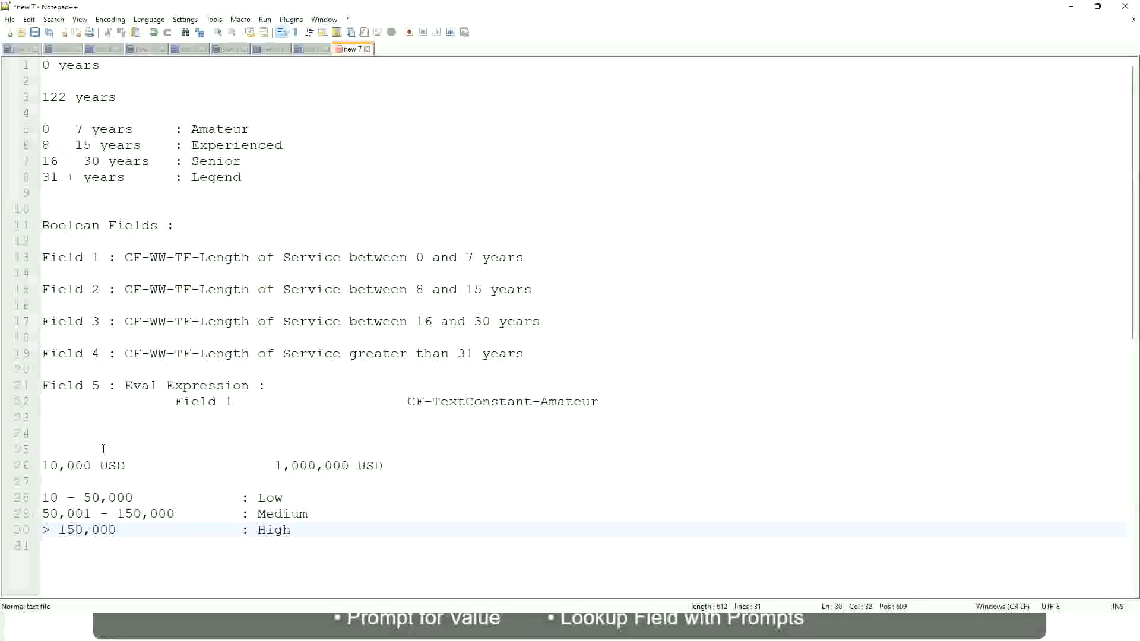
Review the USD amounts and the Low, Medium and High salary bands in the notes
click(34, 465)
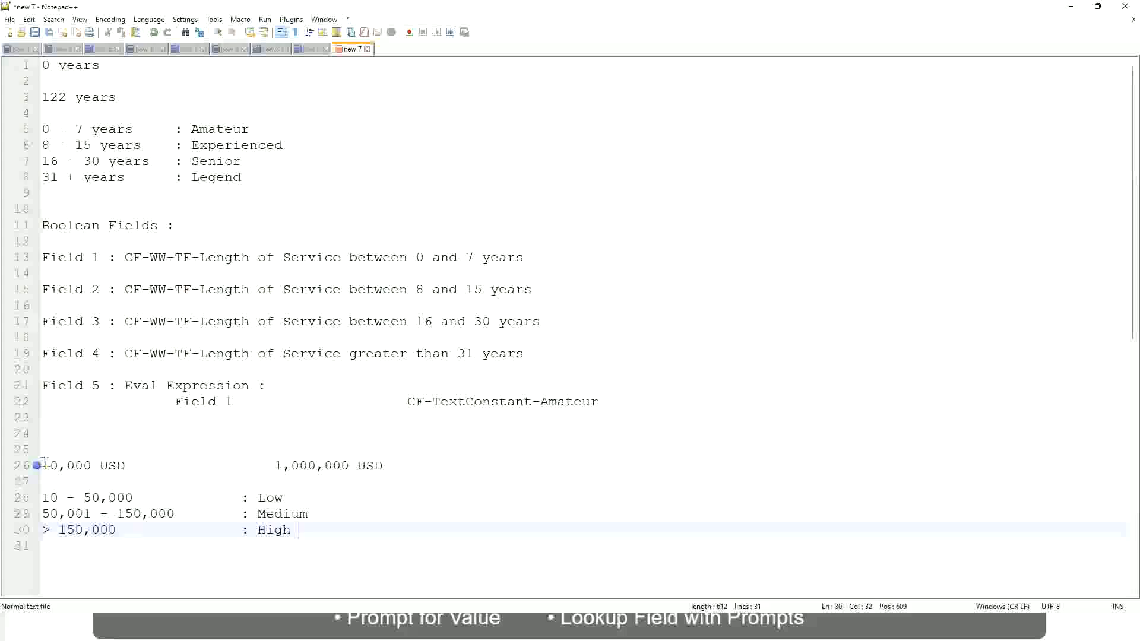
click(34, 465)
click(50, 465)
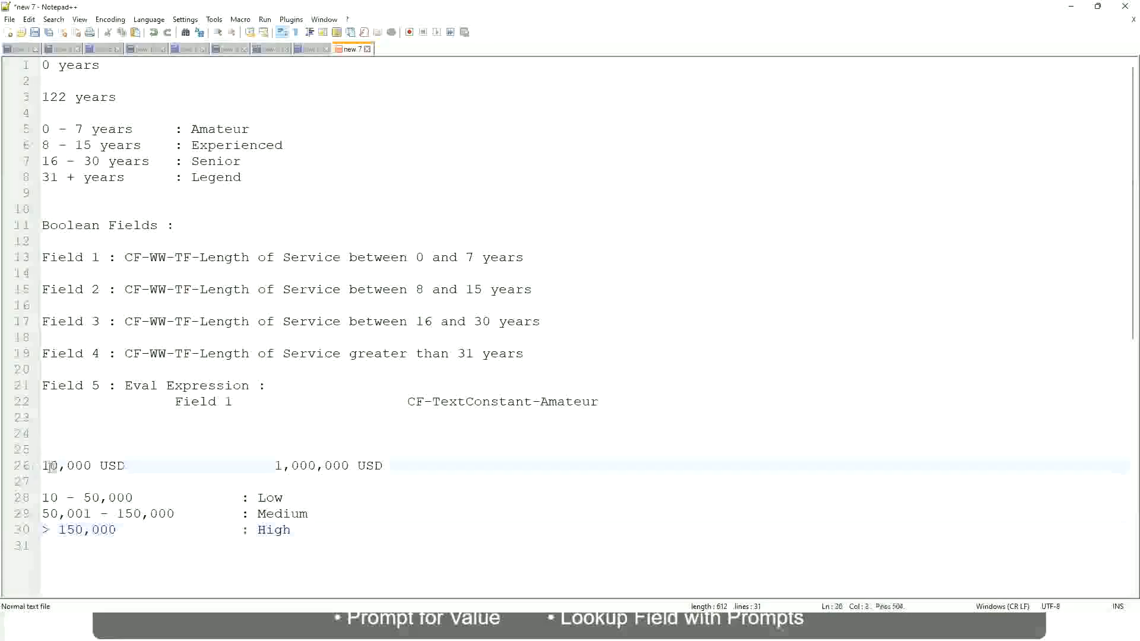
double_click(341, 466)
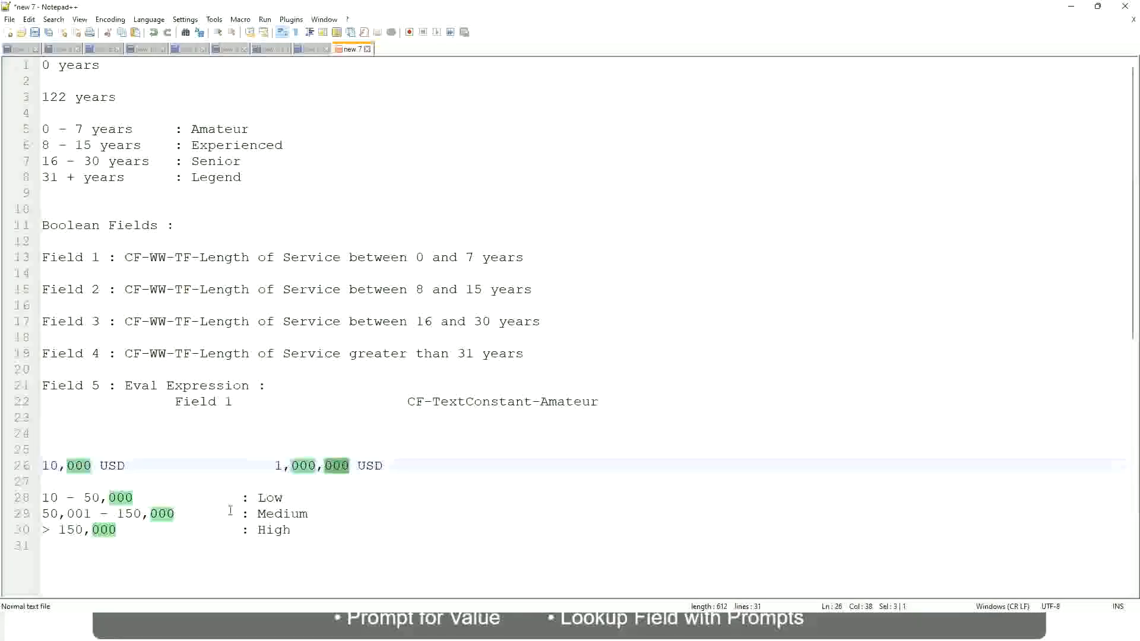
click(202, 513)
click(36, 466)
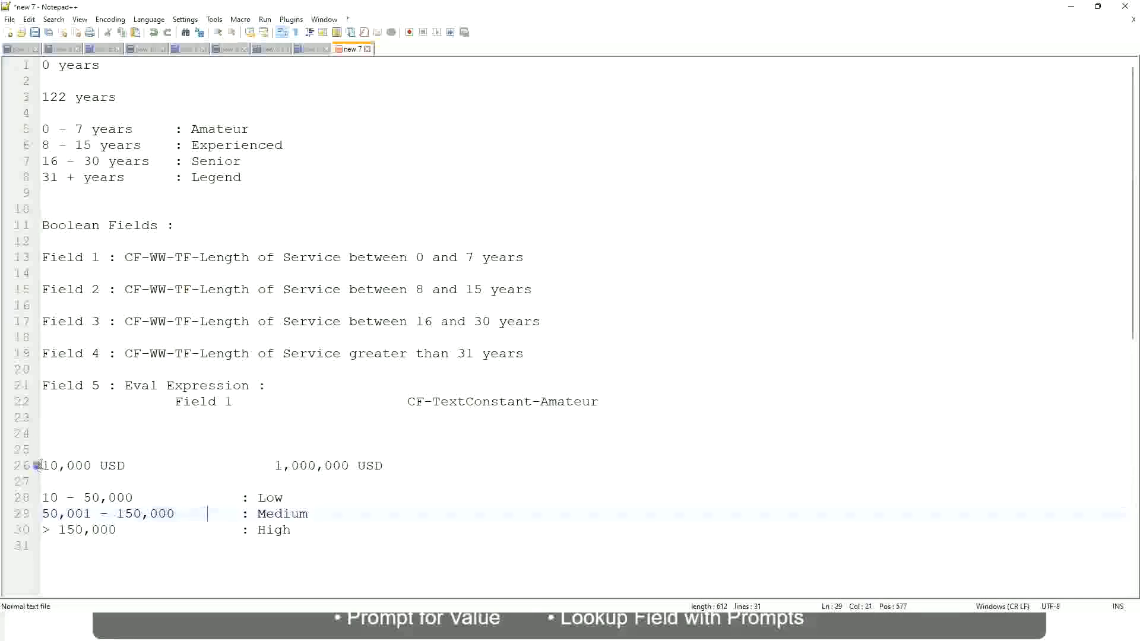
click(352, 468)
click(280, 500)
click(275, 501)
click(274, 533)
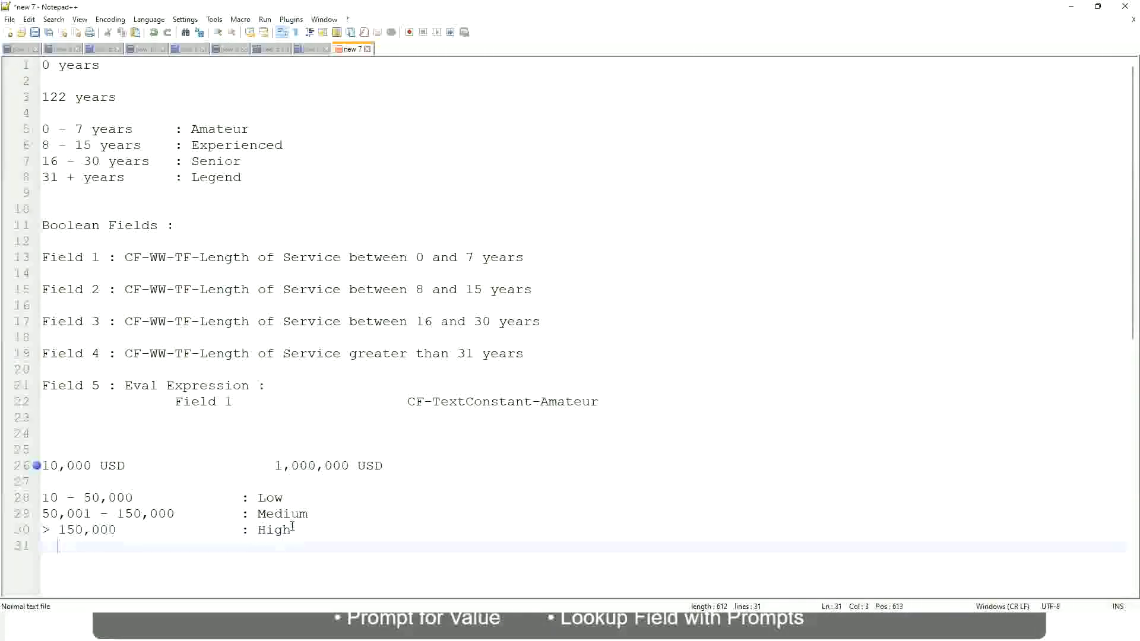
click(292, 524)
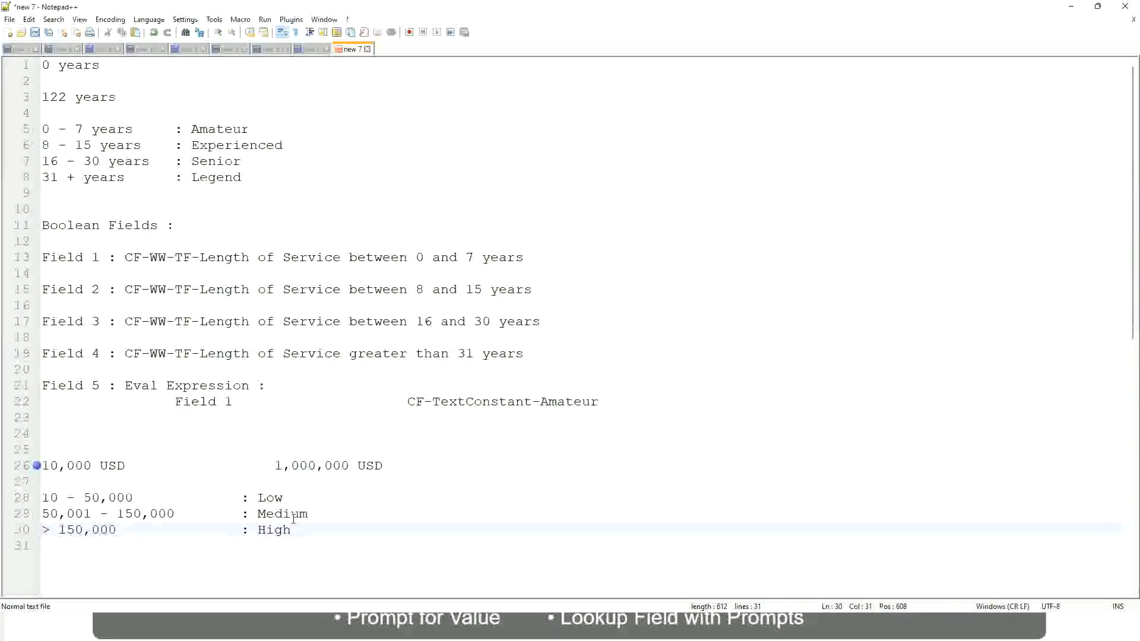